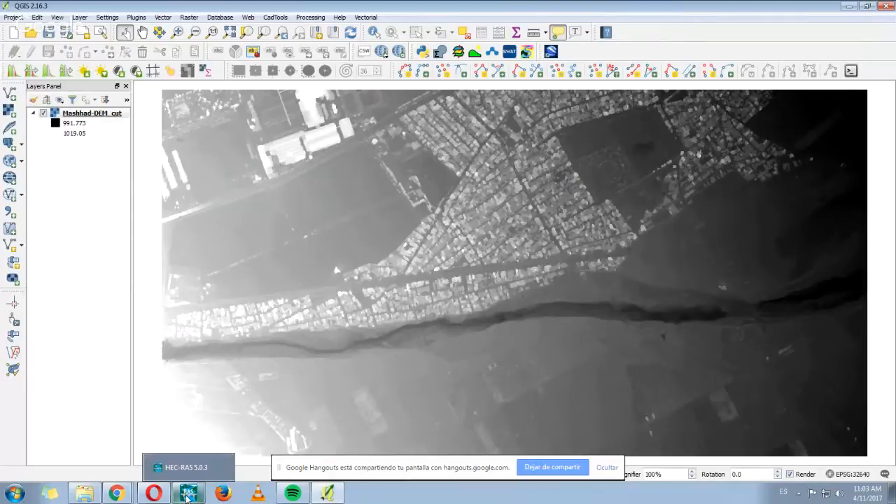
Switch to HEC-RAS to view its main window, moving it across the screen, and return to QGIS.
left_click(186, 496)
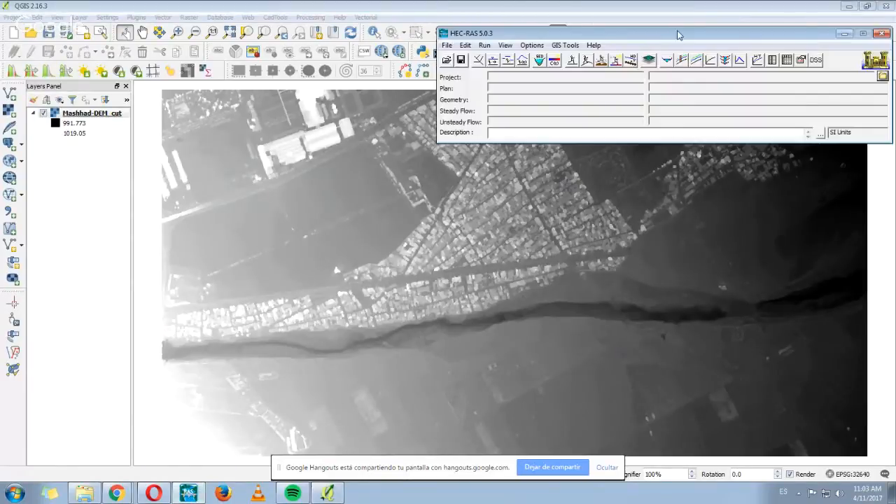
left_click_drag(679, 34, 472, 161)
left_click(314, 254)
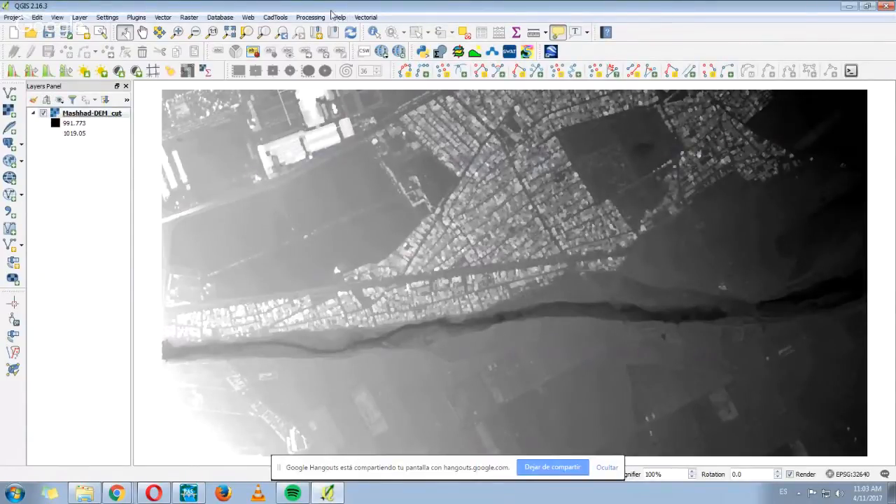
Open the plugin manager, view the Q-RAS plugin description and check the setting for showing experimental plugins.
left_click(137, 19)
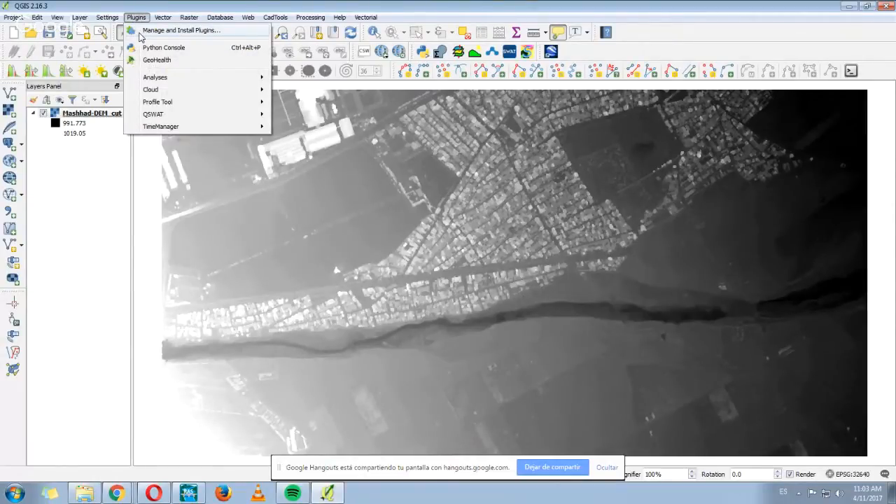
left_click(161, 31)
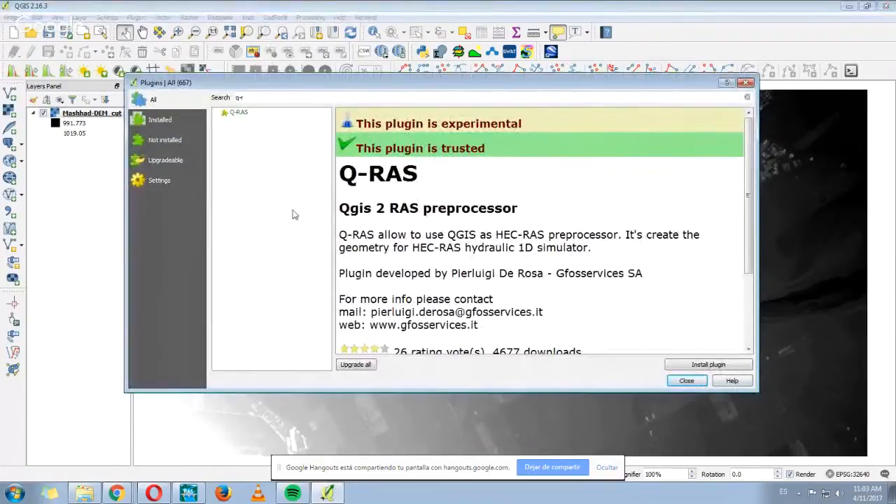
left_click_drag(426, 176, 339, 181)
left_click(383, 176)
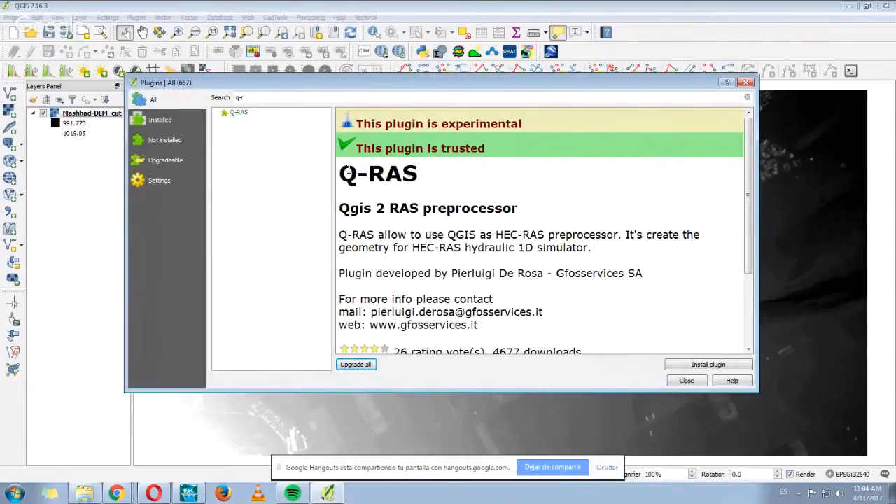
left_click(162, 185)
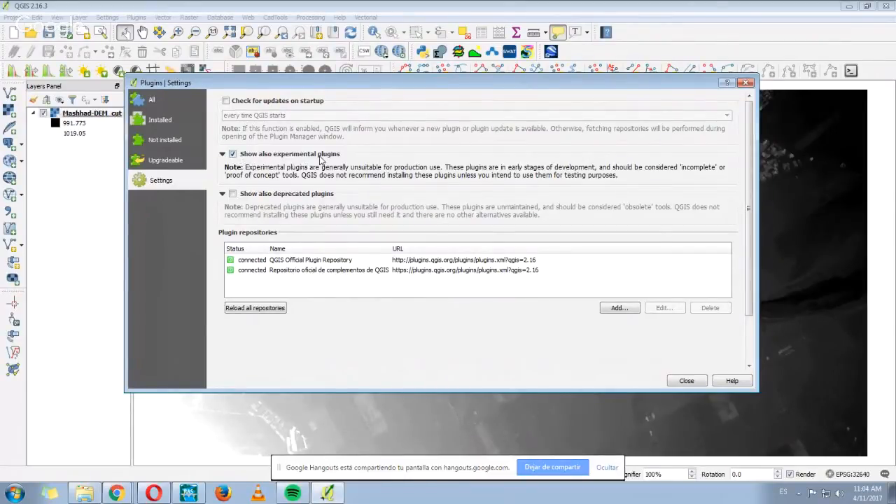
Search all plugins for "q-ras", install the Q-RAS plugin and close the plugin manager.
left_click(184, 103)
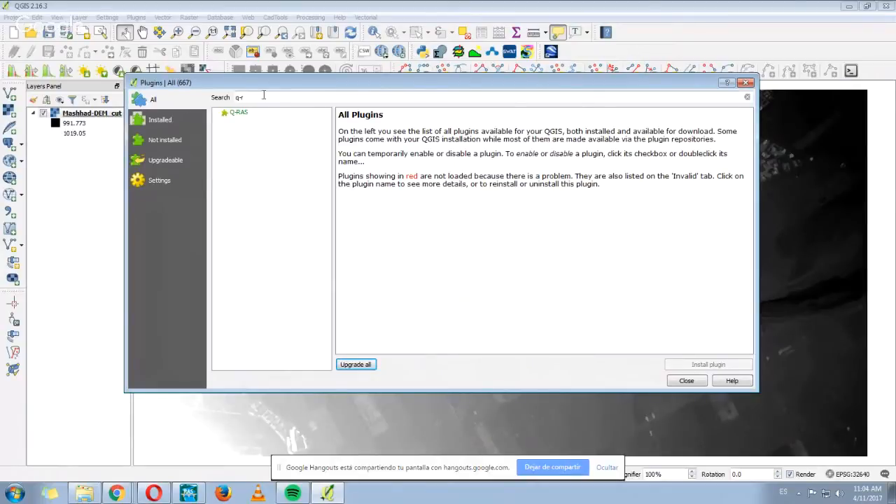
left_click_drag(263, 94, 226, 92)
key("BackSpace")
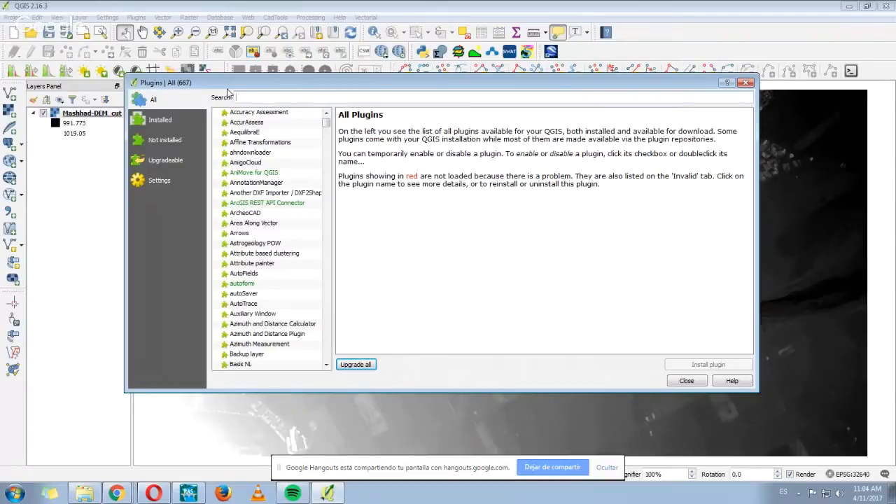
type("q-ra")
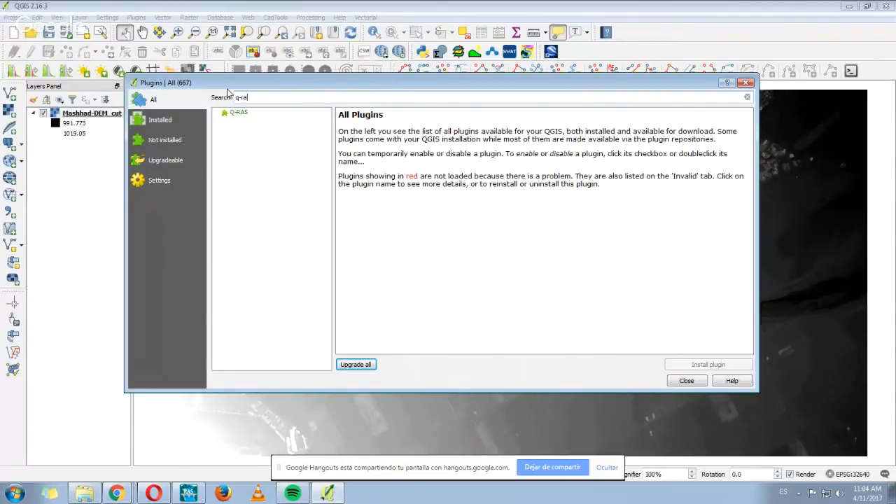
type("s")
left_click(238, 113)
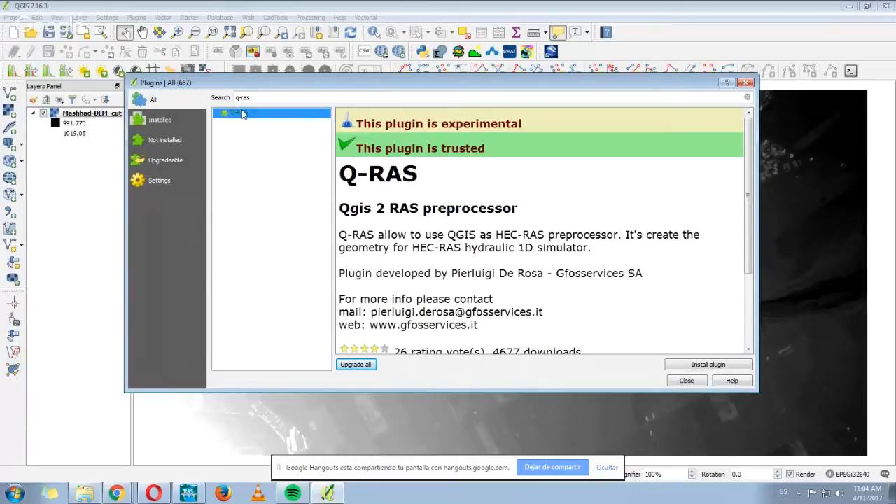
left_click(713, 371)
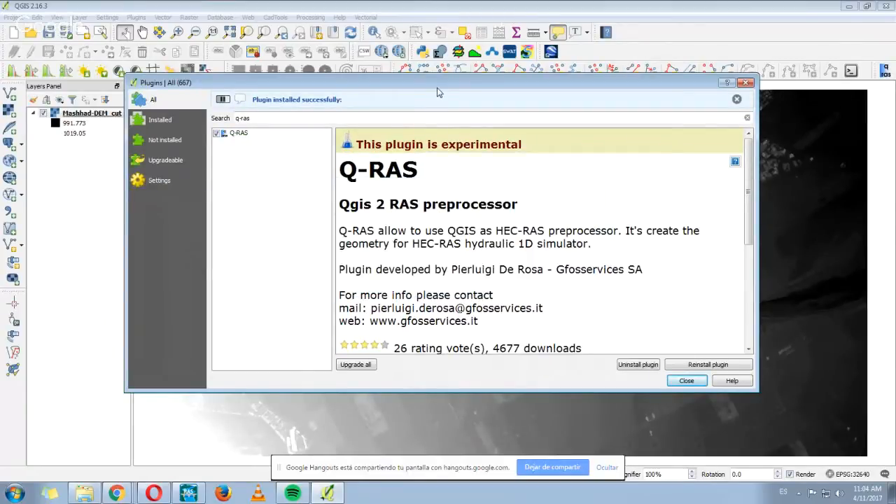
left_click_drag(474, 83, 472, 113)
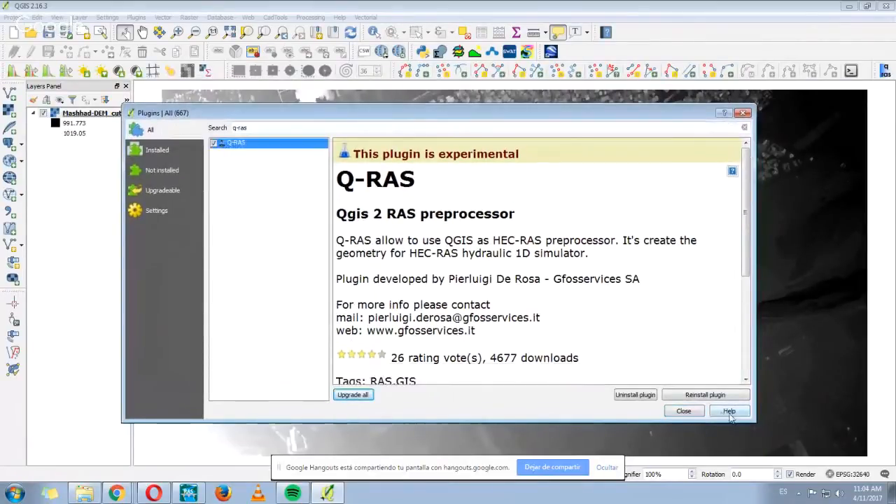
left_click(683, 411)
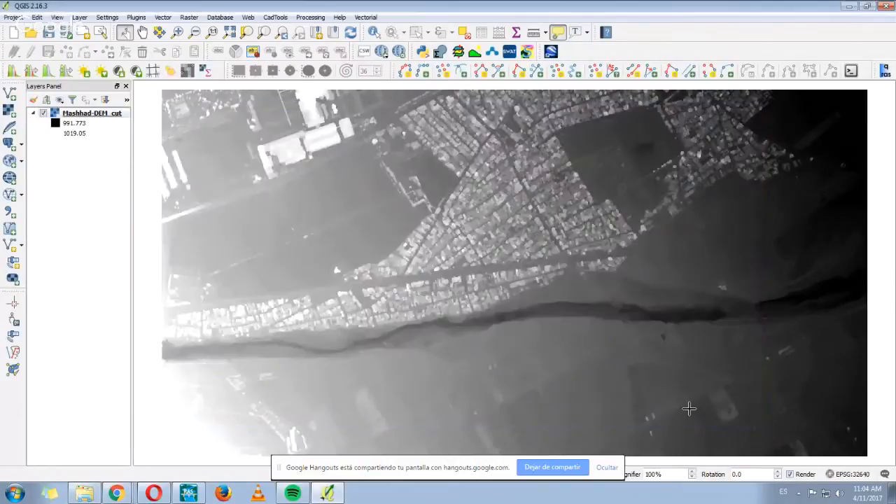
Check where the Q-RAS command is available among the plugins, without launching it.
left_click(137, 17)
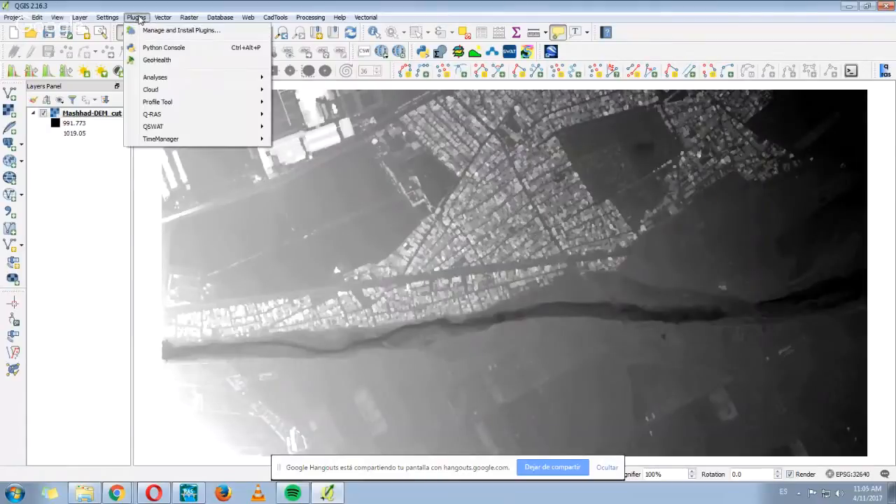
mouse_move(172, 114)
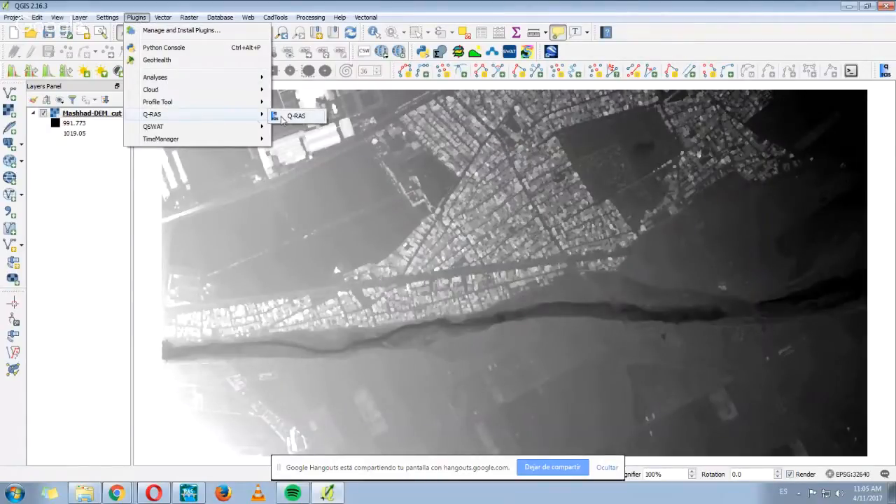
left_click(306, 5)
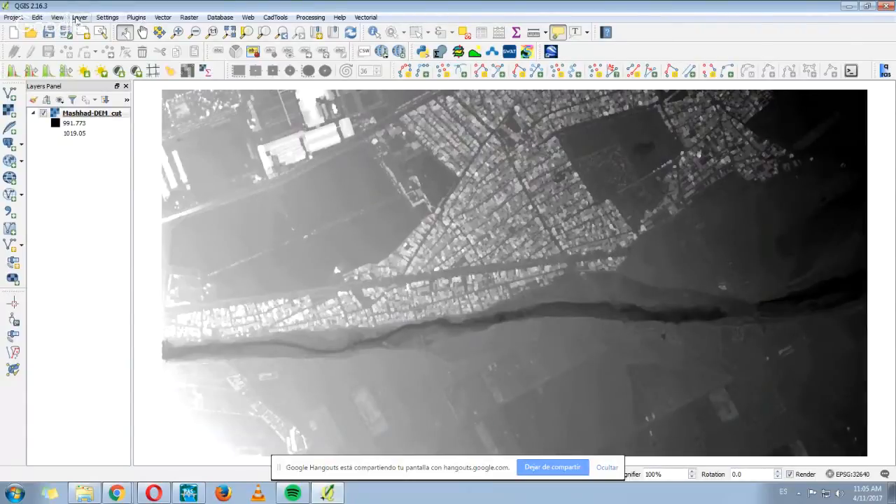
left_click(165, 18)
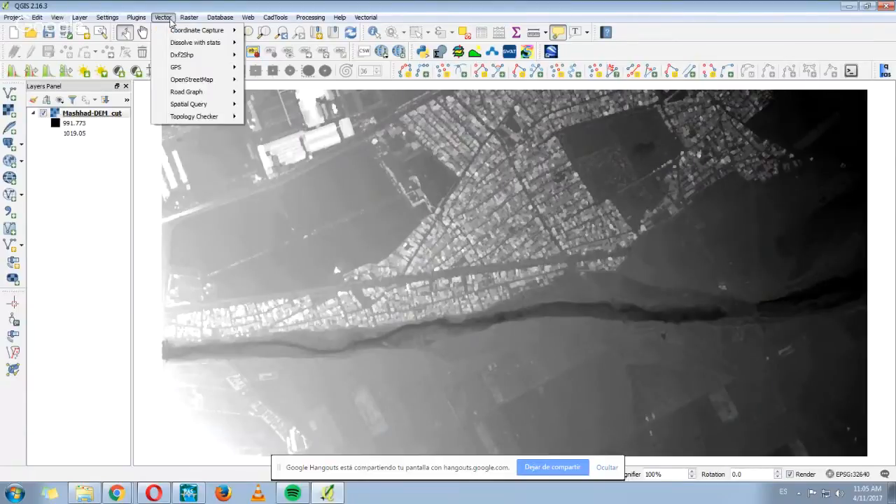
mouse_move(82, 20)
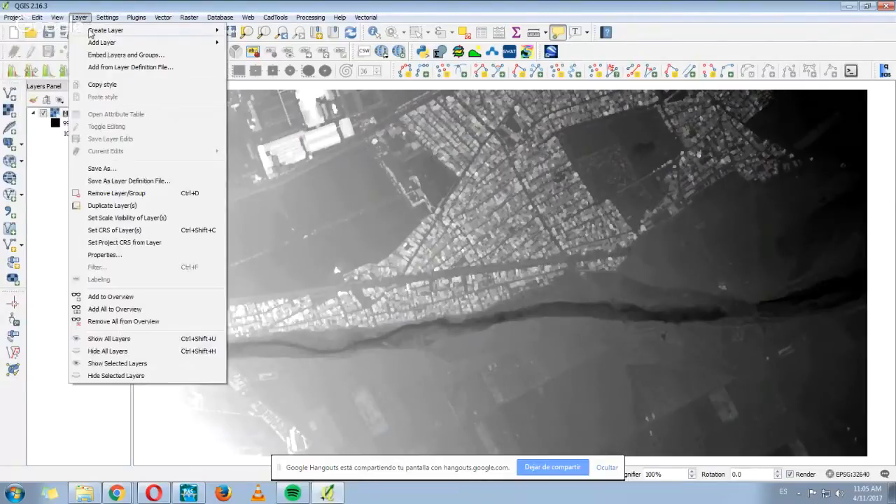
mouse_move(140, 33)
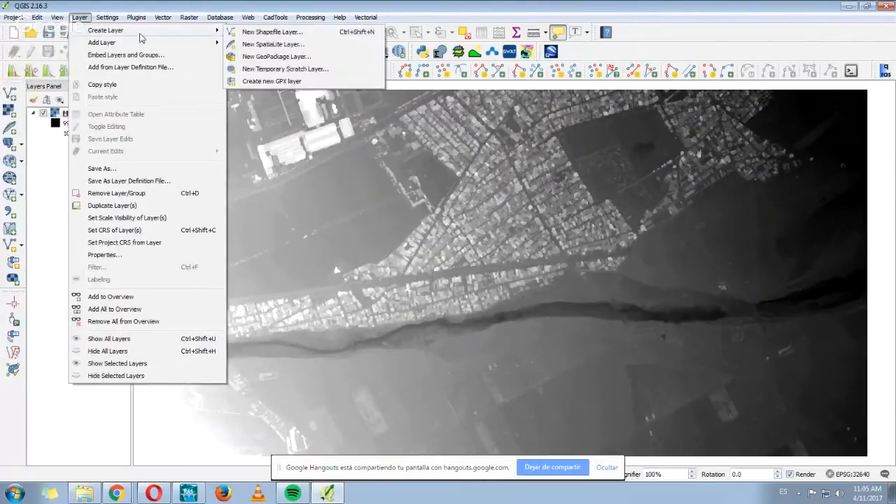
left_click(247, 32)
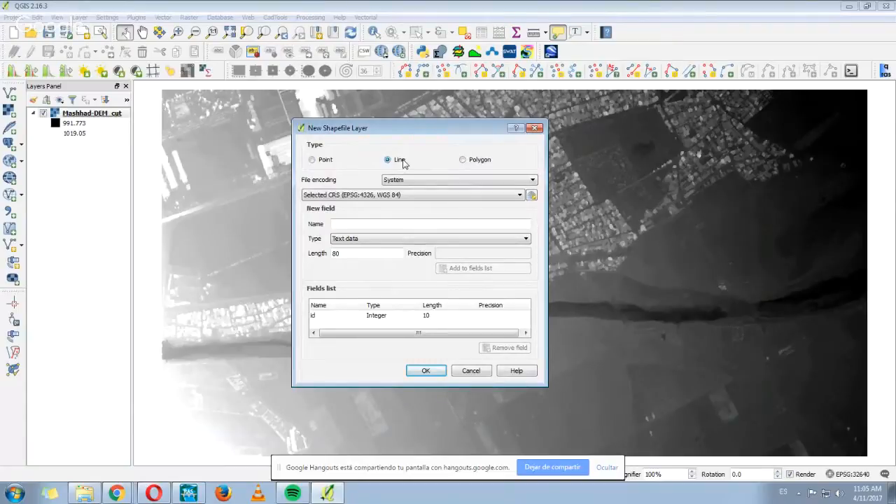
left_click(449, 196)
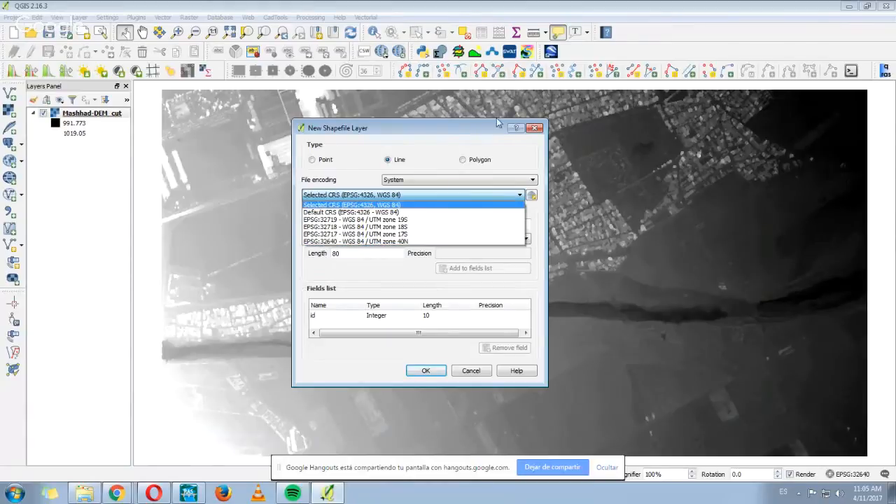
left_click(541, 133)
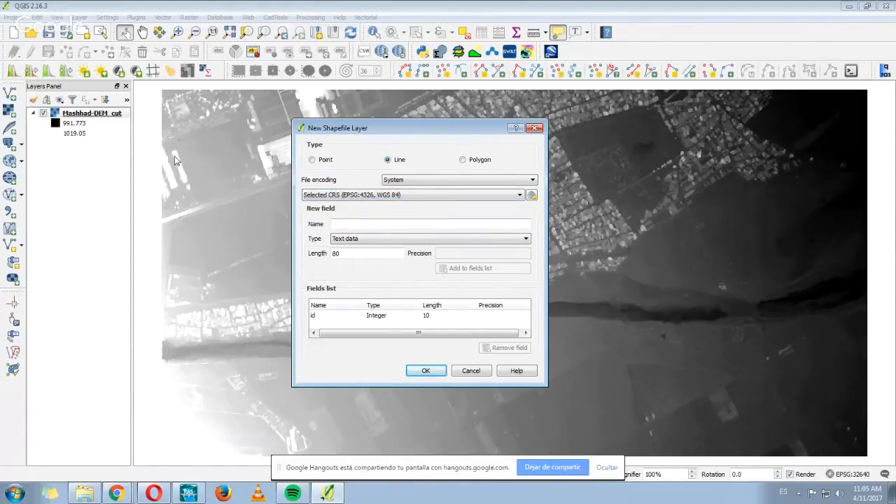
left_click(535, 128)
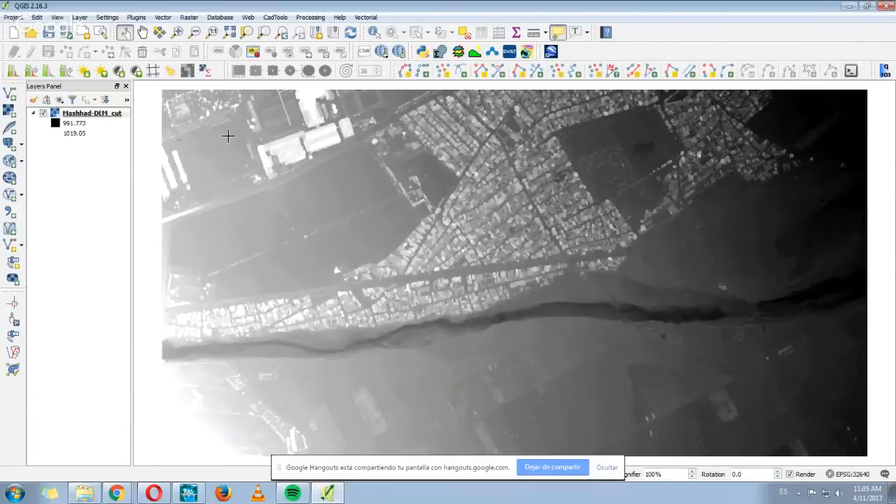
Check the coordinate reference system of the Mashhad-DEM_cut layer in its general properties.
right_click(117, 114)
left_click(147, 271)
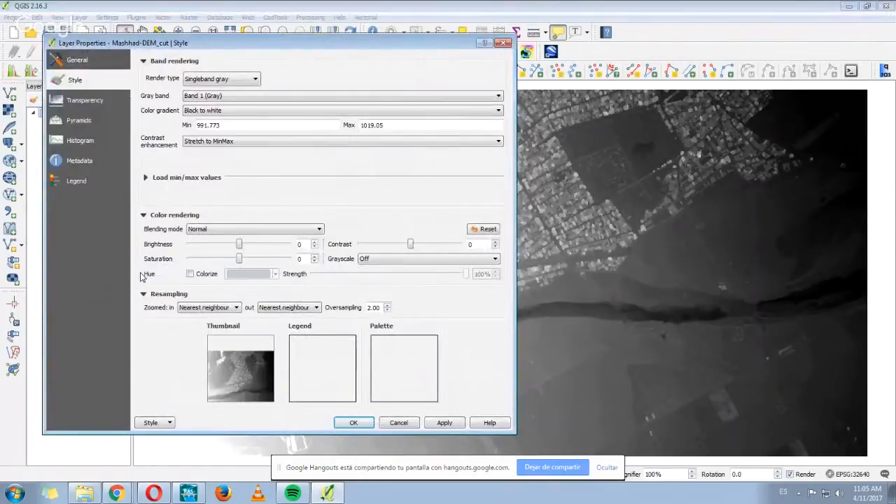
left_click(77, 60)
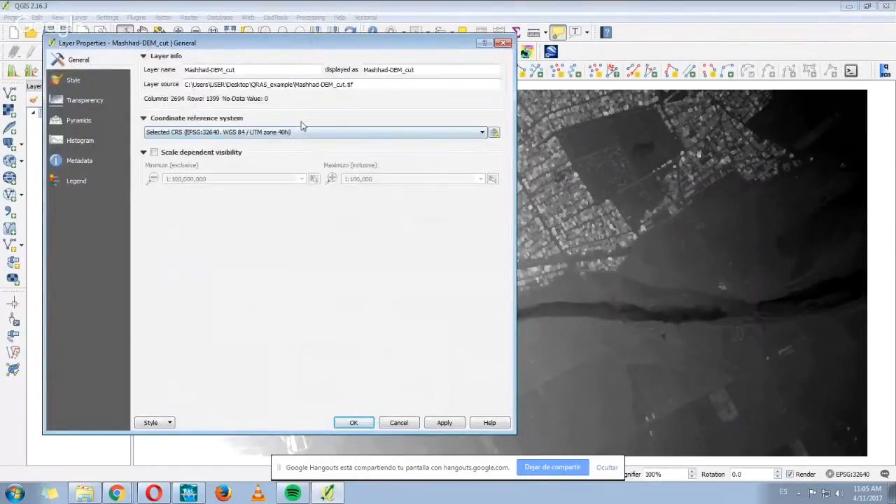
left_click(503, 43)
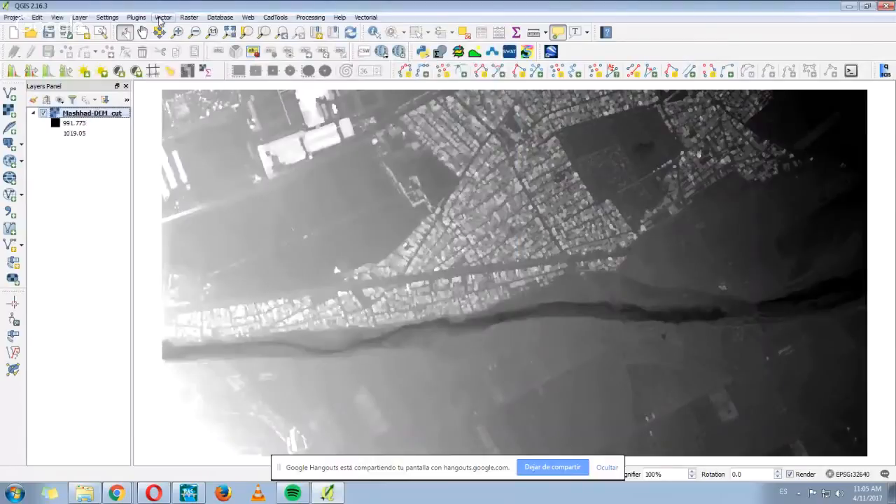
Set up a new shapefile layer of type Line with the CRS EPSG:32640 - WGS 84 / UTM zone 40N.
left_click(162, 17)
left_click(162, 16)
left_click(79, 16)
mouse_move(180, 14)
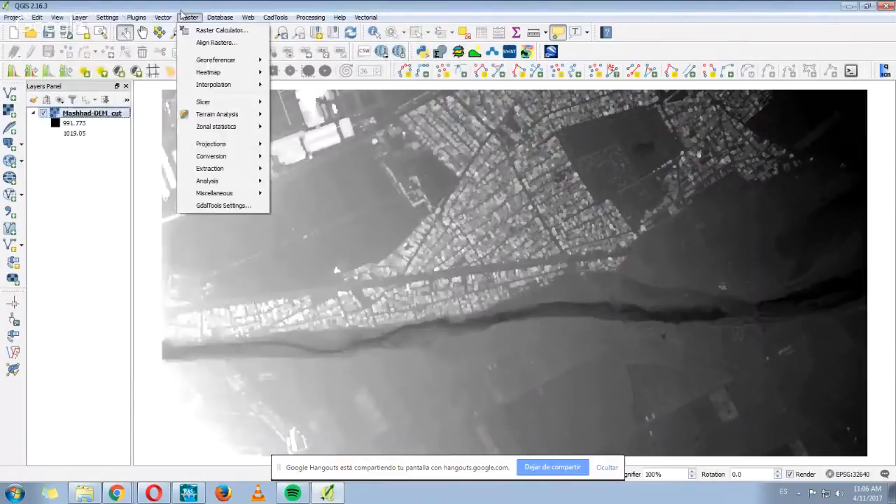
mouse_move(79, 17)
mouse_move(105, 31)
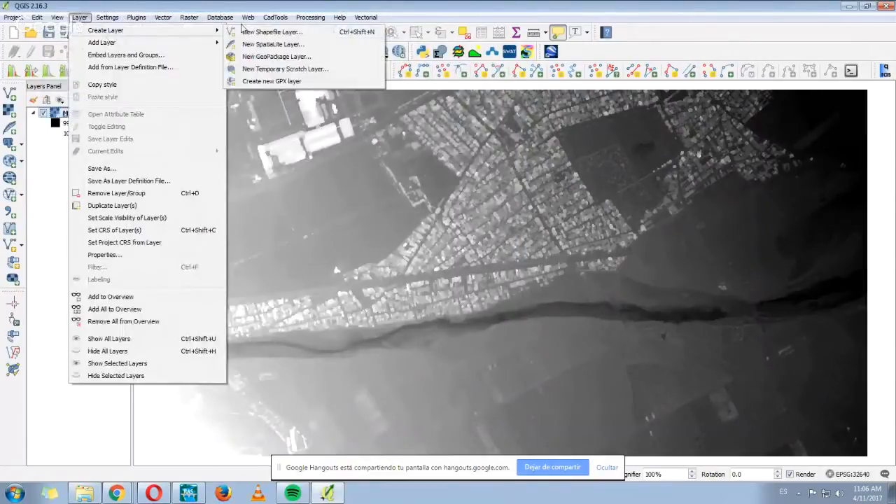
left_click(257, 33)
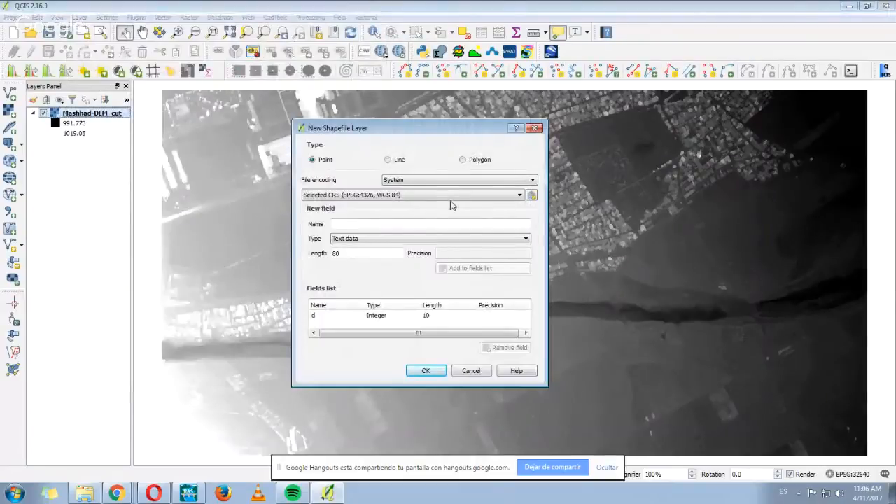
left_click(450, 196)
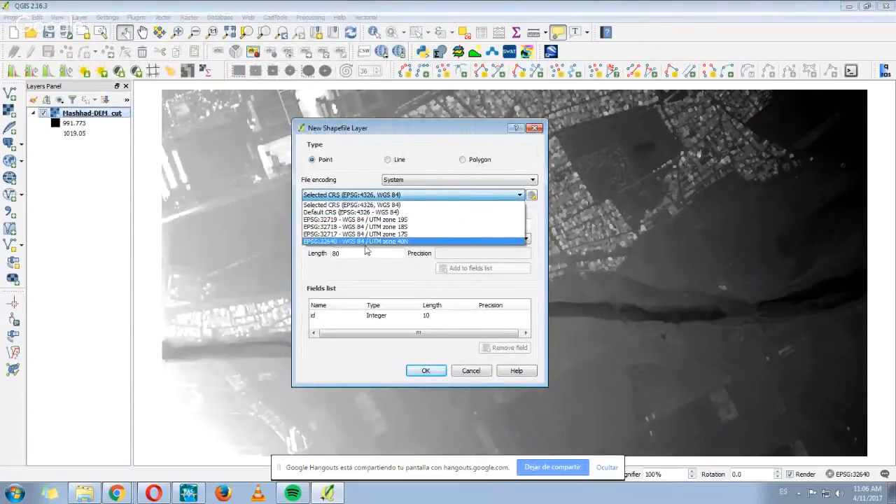
left_click(338, 241)
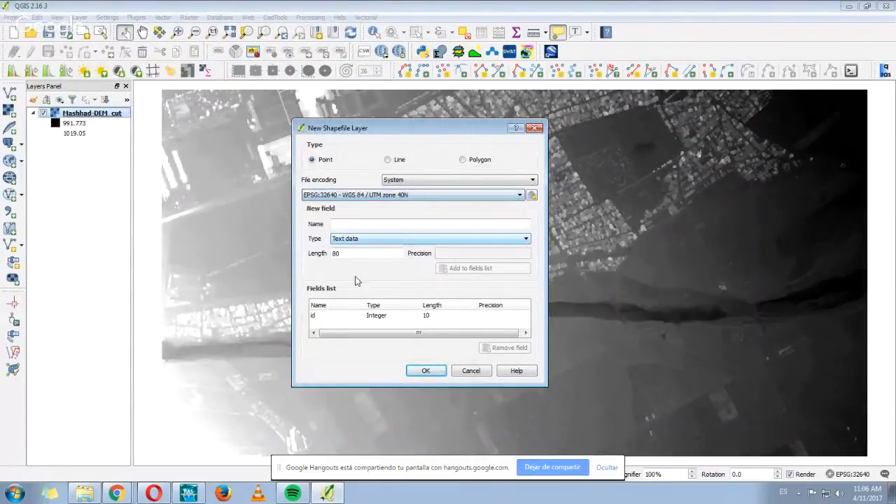
left_click(389, 161)
Save the new line shapefile as River in the QRAS_example folder.
left_click(426, 371)
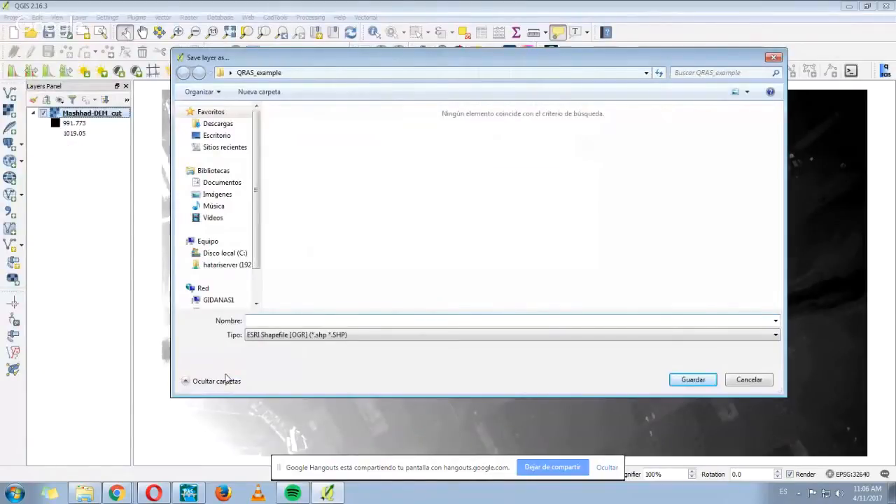
type("River")
left_click(702, 387)
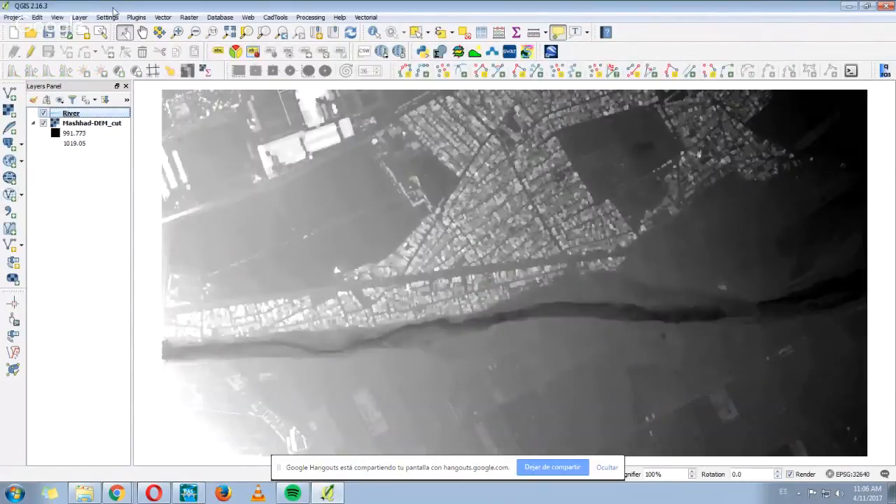
Create a new shapefile layer of type Line with CRS EPSG:32640 - WGS 84 / UTM zone 40N and save it as CrossSections.
left_click(80, 17)
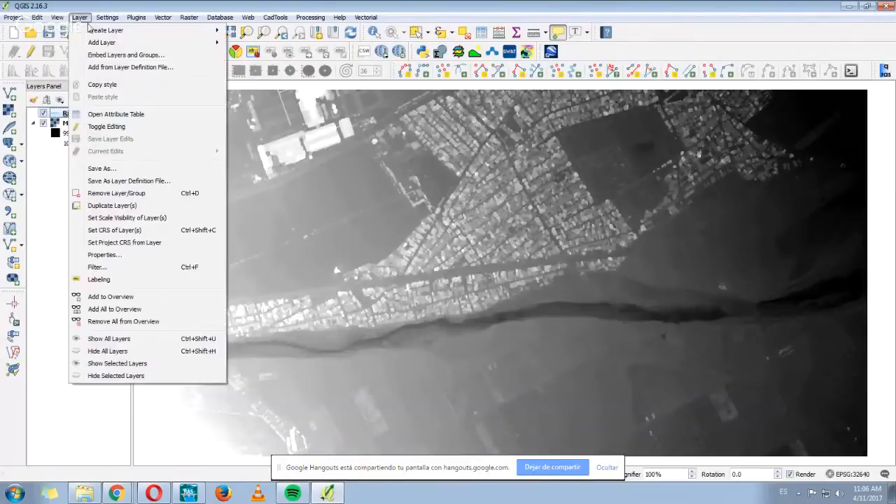
mouse_move(93, 32)
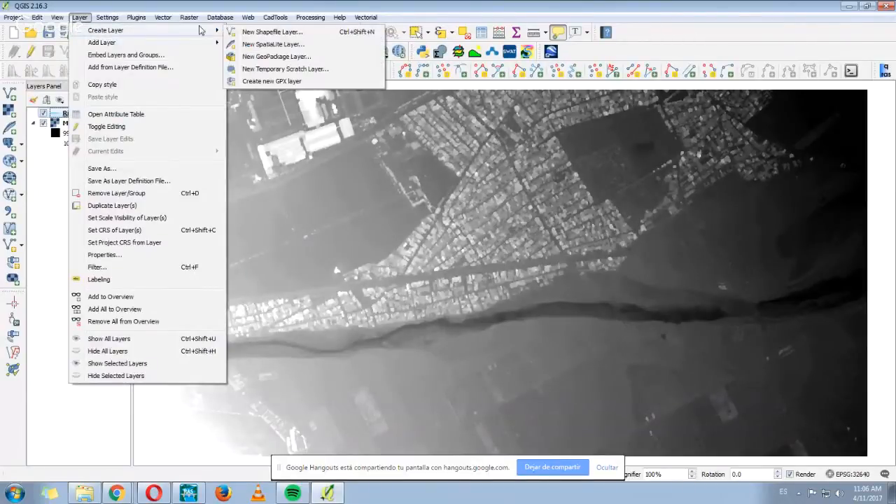
left_click(292, 33)
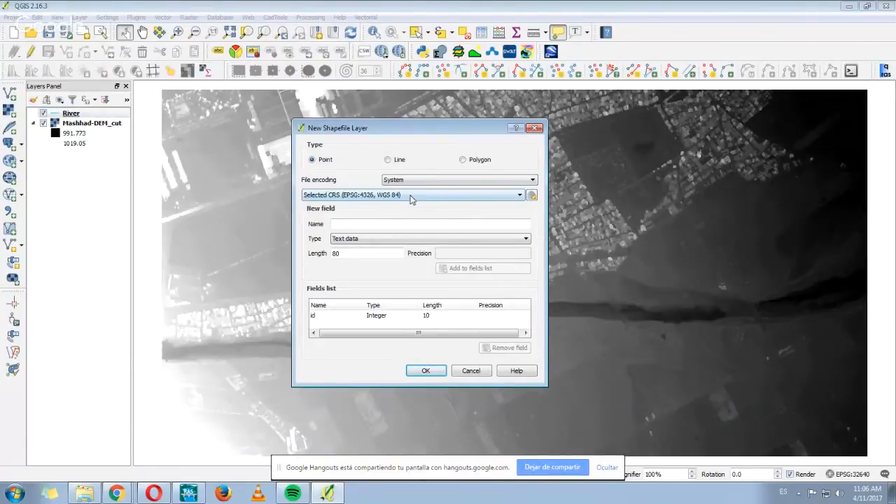
left_click(410, 197)
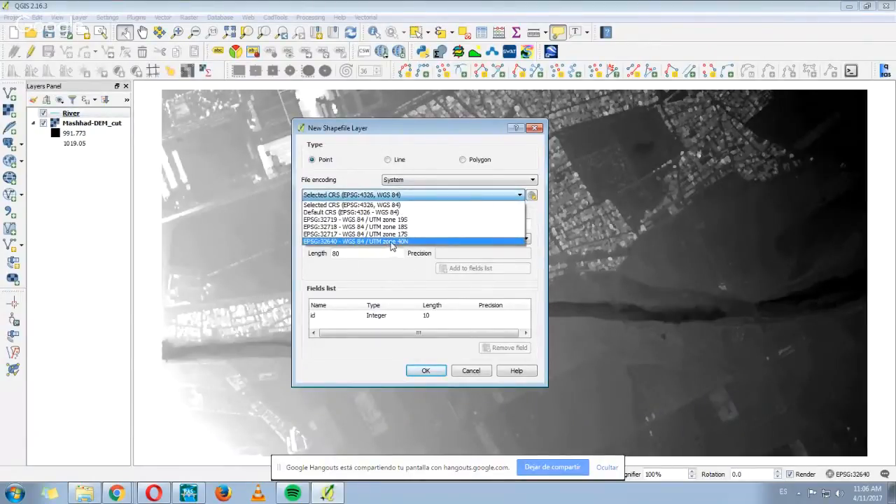
left_click(392, 240)
left_click(396, 161)
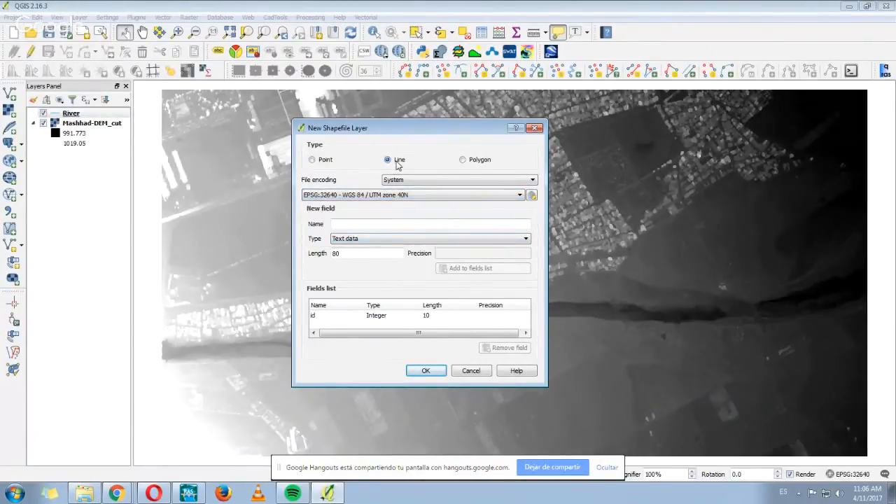
left_click(426, 370)
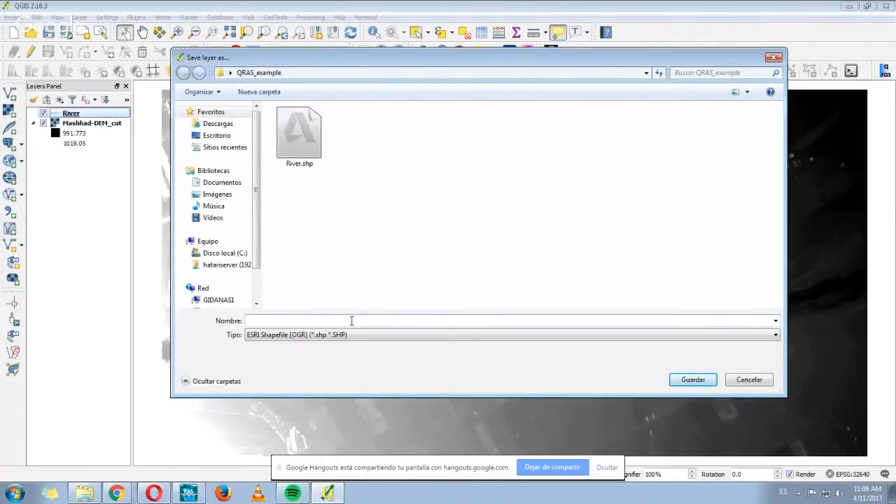
type("CrossSections")
left_click(696, 382)
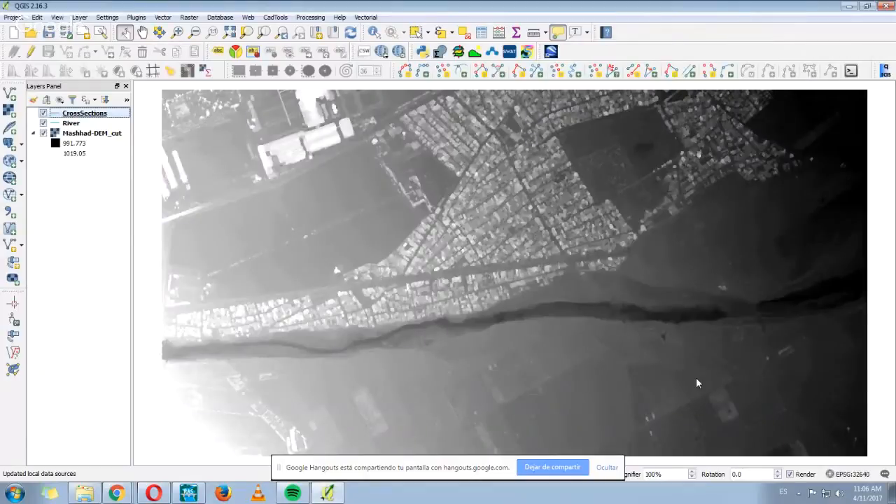
Digitize the river centreline in the River layer as a multi-vertex line following the dark channel eastward on the DEM.
left_click(66, 124)
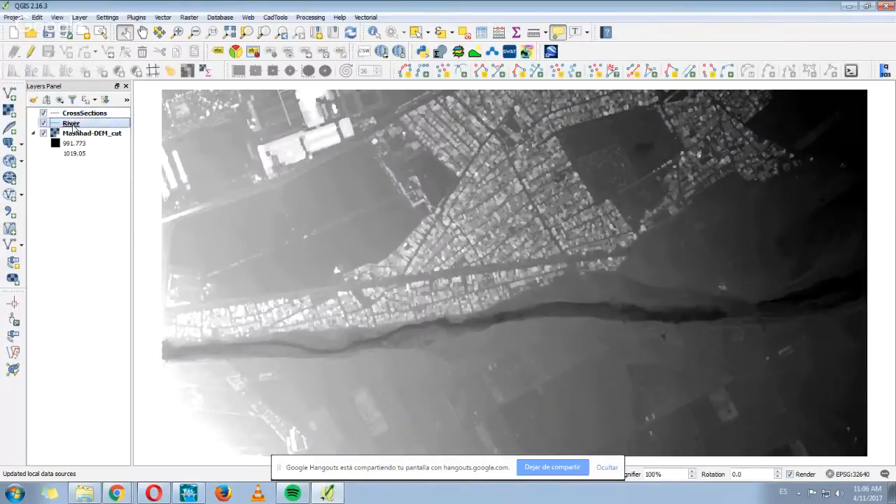
left_click(31, 53)
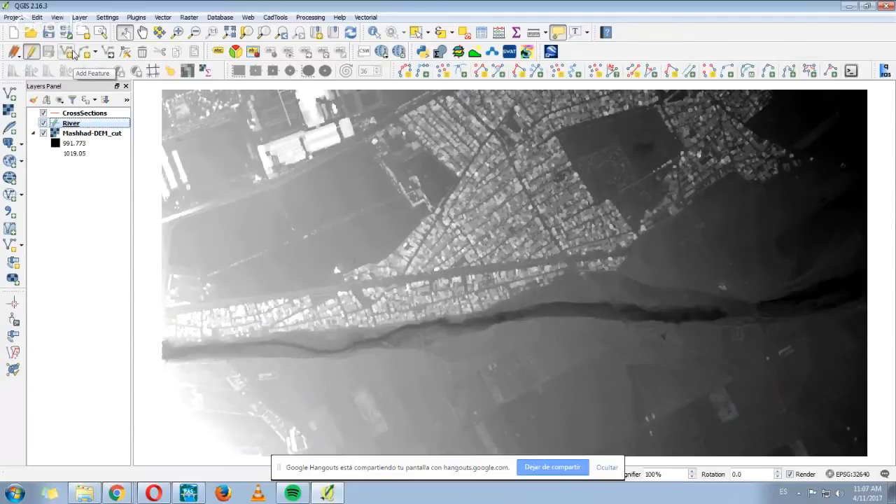
left_click(70, 57)
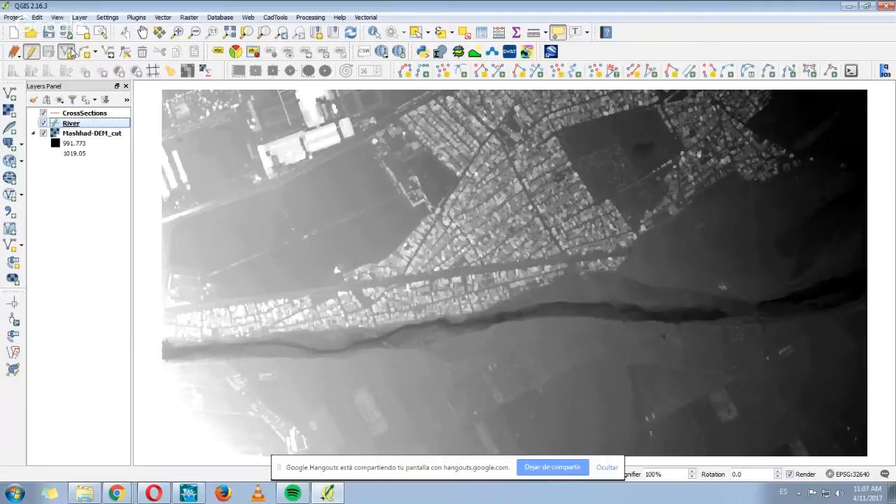
left_click(454, 326)
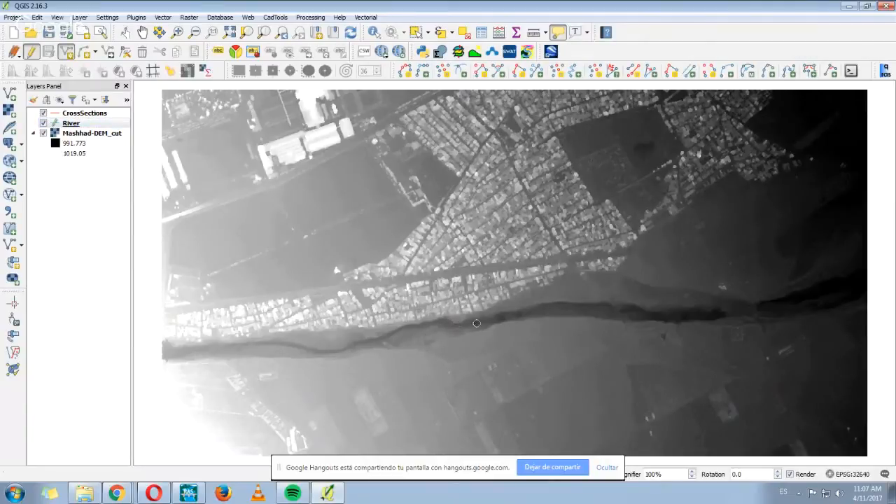
left_click(546, 309)
left_click(593, 310)
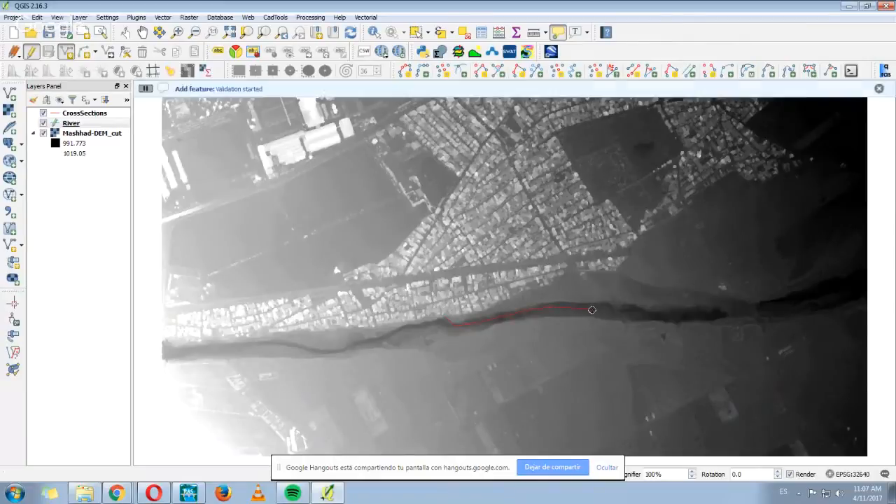
left_click(628, 311)
left_click(661, 317)
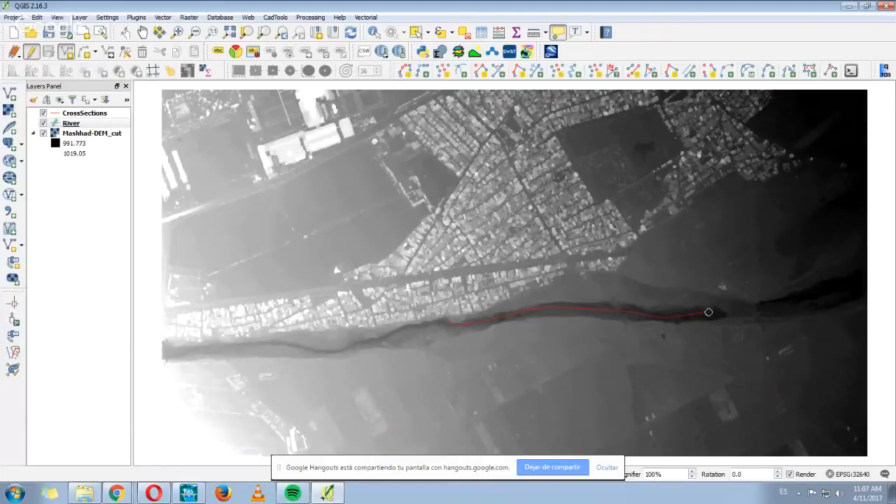
right_click(708, 312)
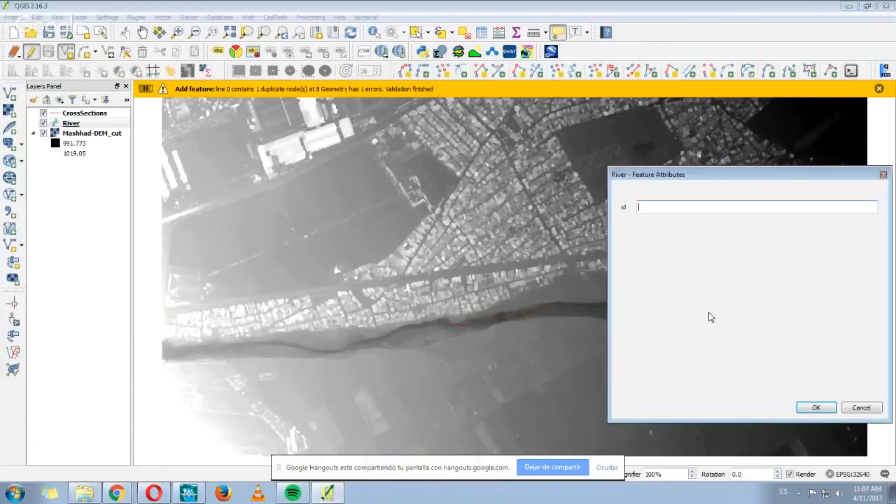
Give the river line the id 1 and save the River layer's edits while ending its edit session.
left_click_drag(710, 176, 531, 169)
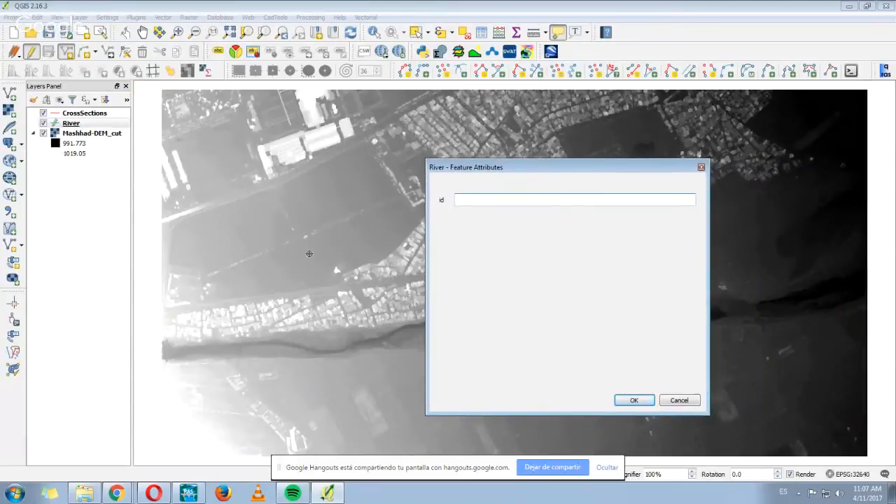
type("1")
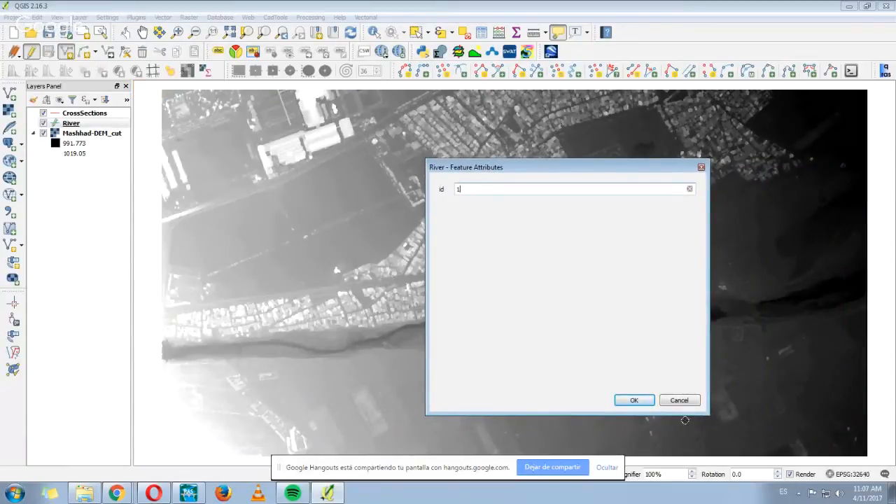
left_click_drag(705, 410, 674, 410)
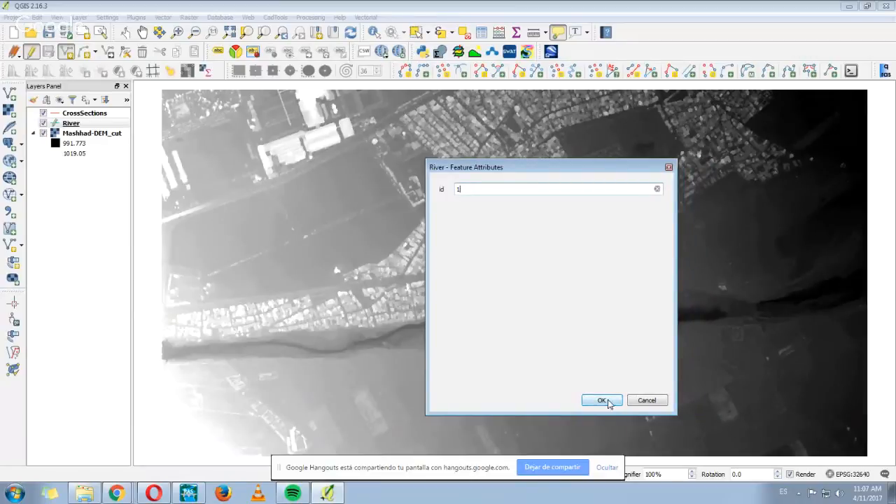
left_click(602, 401)
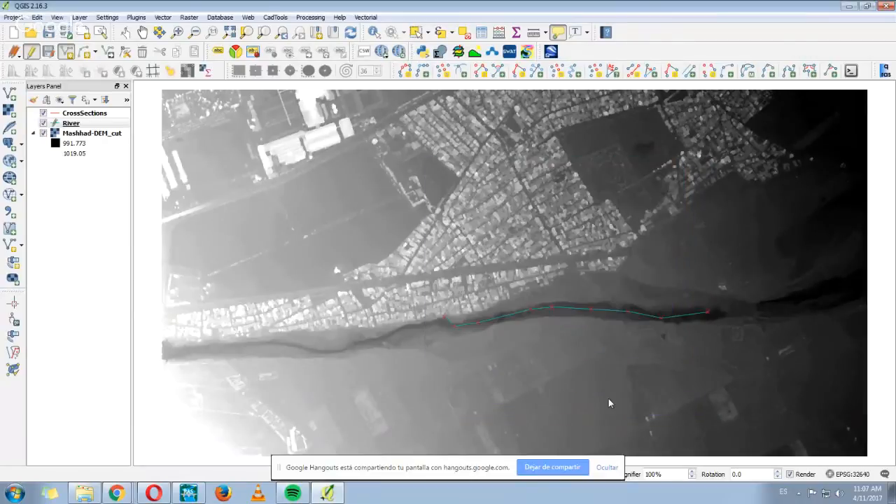
left_click(34, 53)
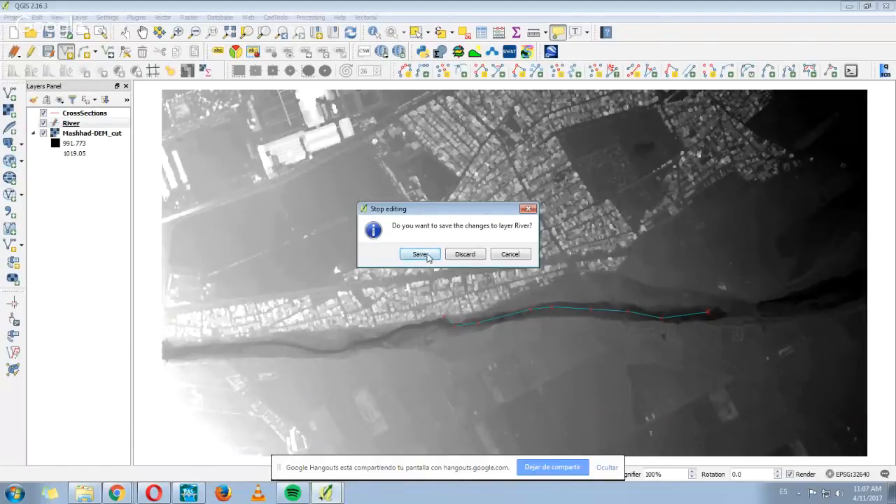
left_click(427, 256)
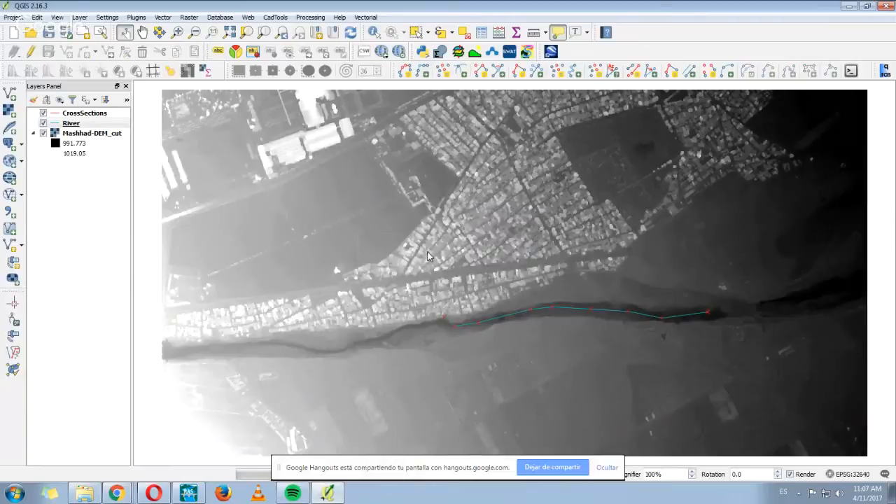
Put the CrossSections layer into editing and draw the first cross section across the river's western reach with id 1.
left_click(87, 113)
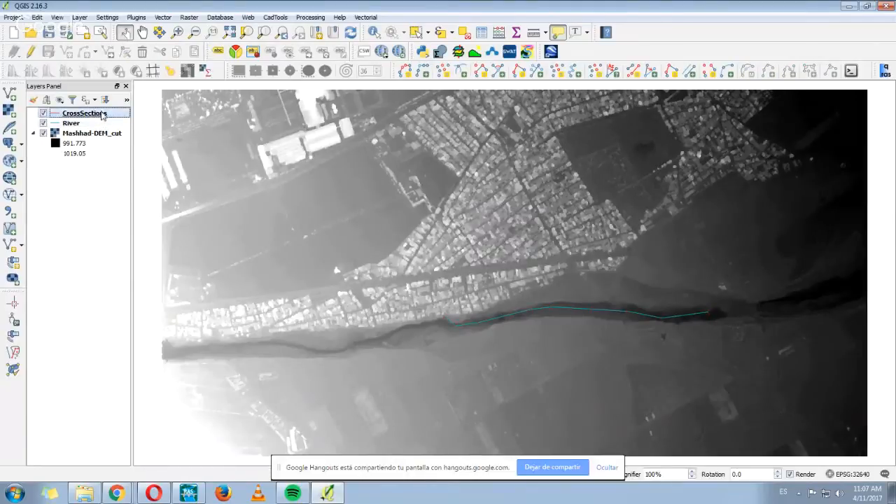
left_click(32, 54)
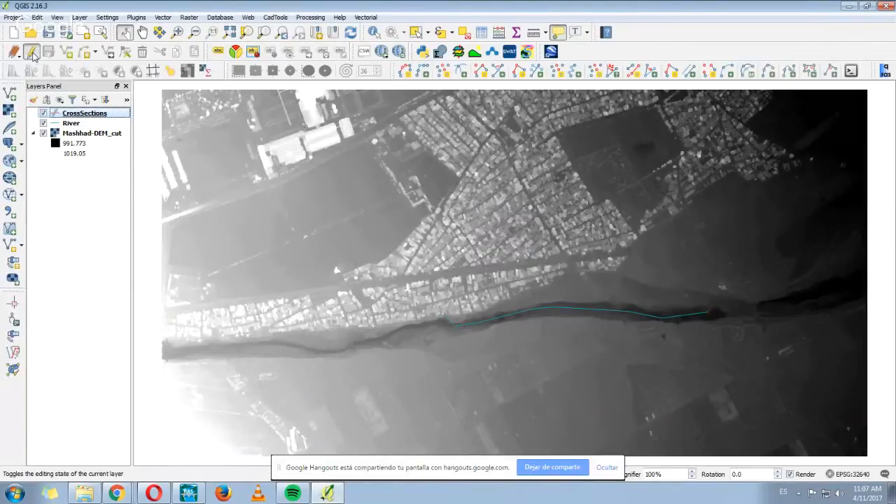
left_click(68, 53)
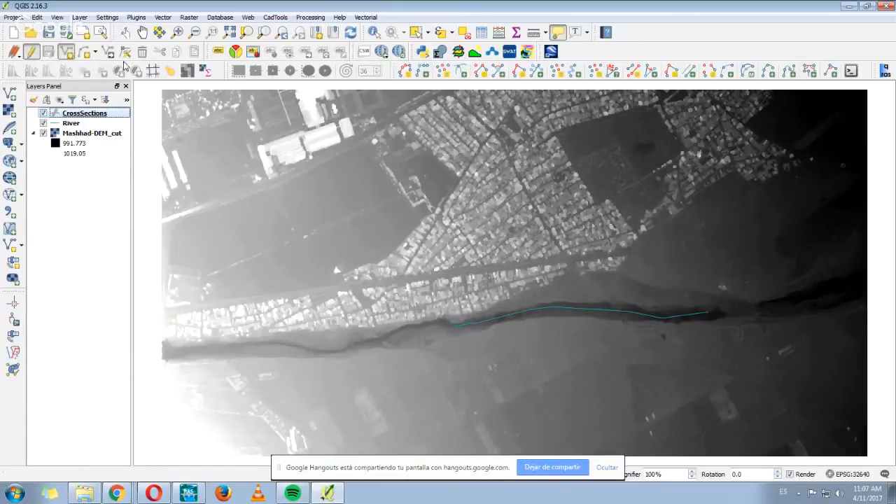
scroll(468, 338, "up", 1)
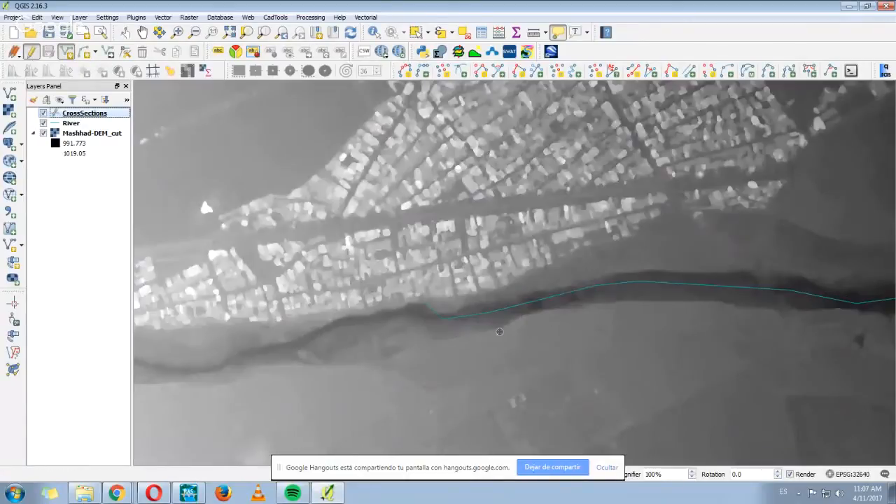
scroll(466, 296, "up", 1)
scroll(388, 328, "down", 1)
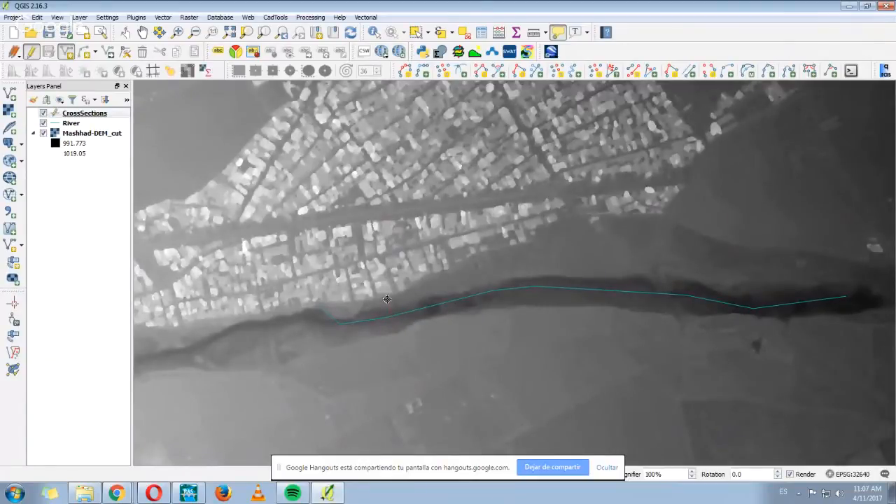
right_click(387, 299)
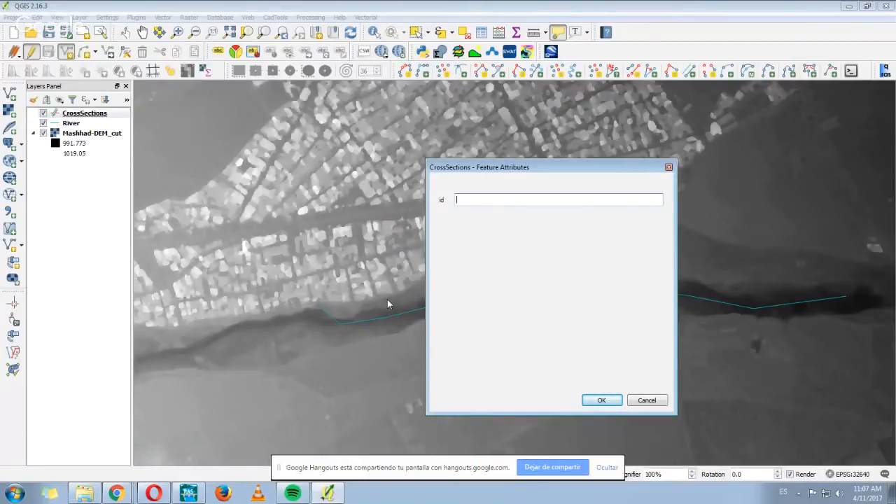
type("1")
key("Return")
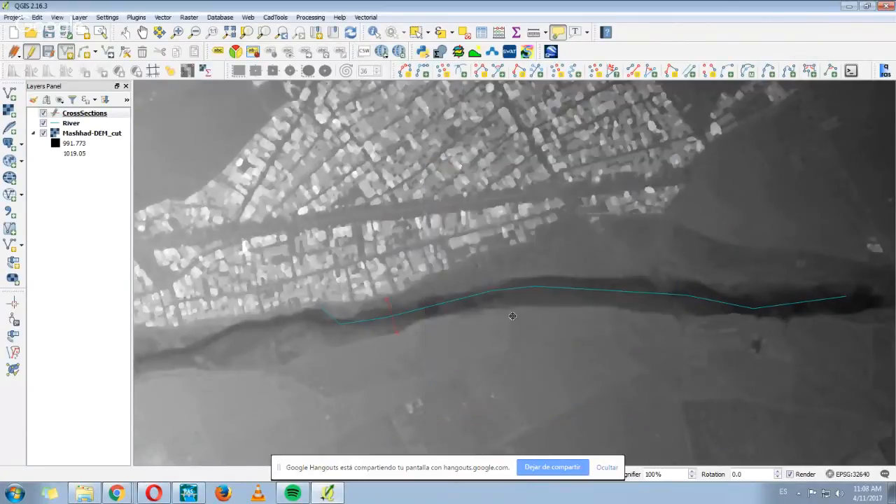
Draw two more cross sections across the middle reach of the river, giving the western one id 2.
right_click(509, 272)
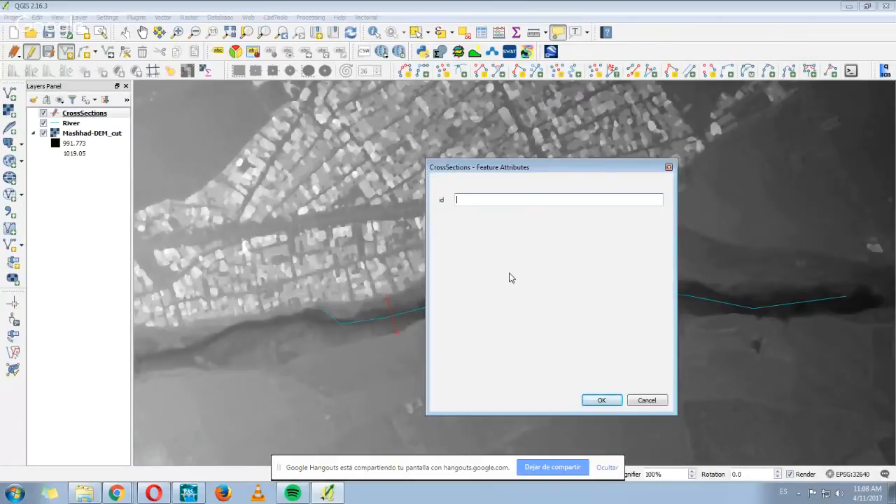
type("2")
key("Return")
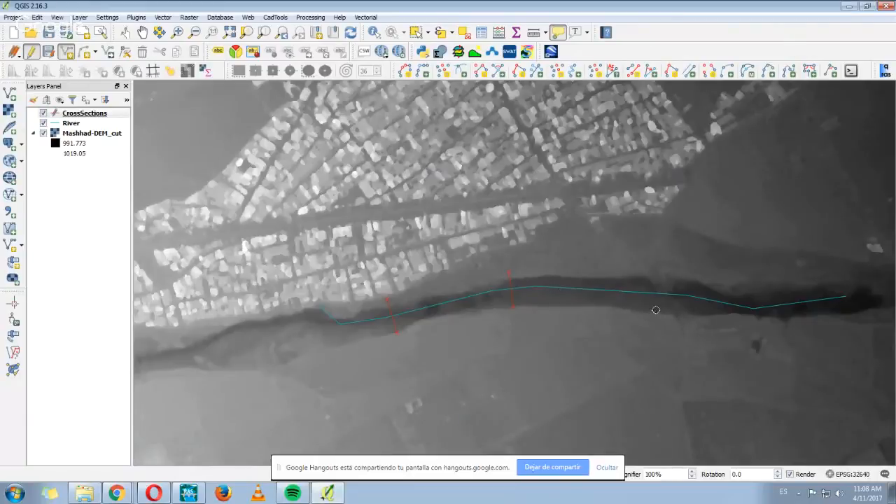
left_click_drag(655, 310, 519, 333)
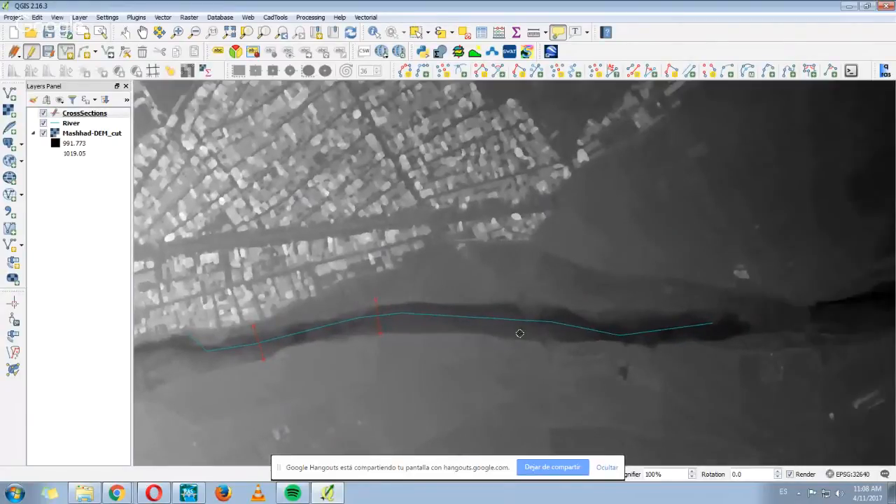
right_click(489, 301)
key("Return")
Add a cross section with id 5 near the river's eastern end, and save the CrossSections layer's edits.
right_click(655, 316)
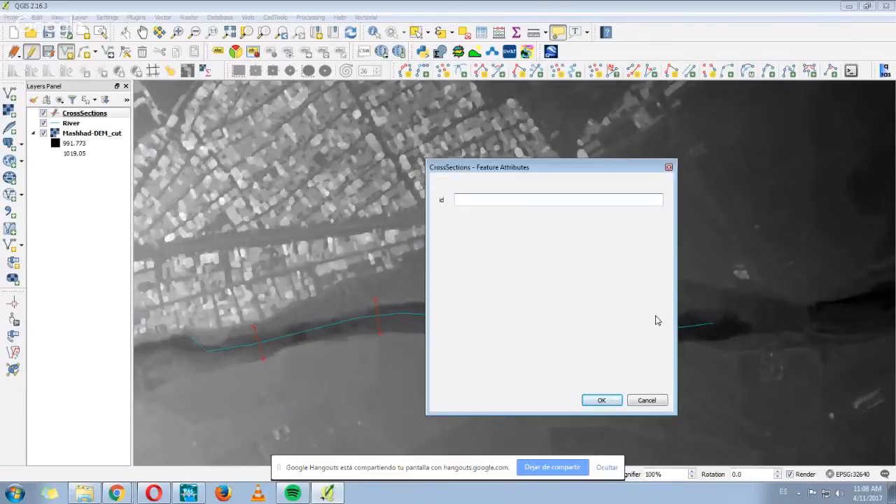
type("5")
key("Return")
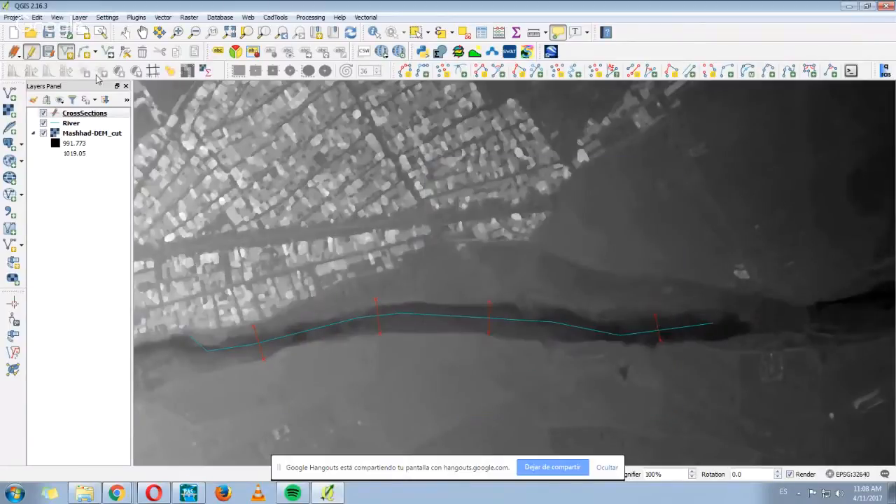
left_click(31, 54)
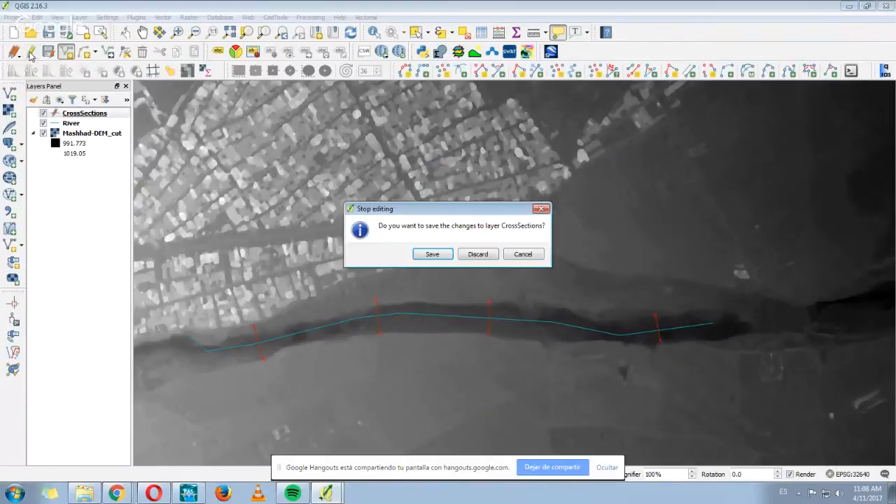
left_click(432, 256)
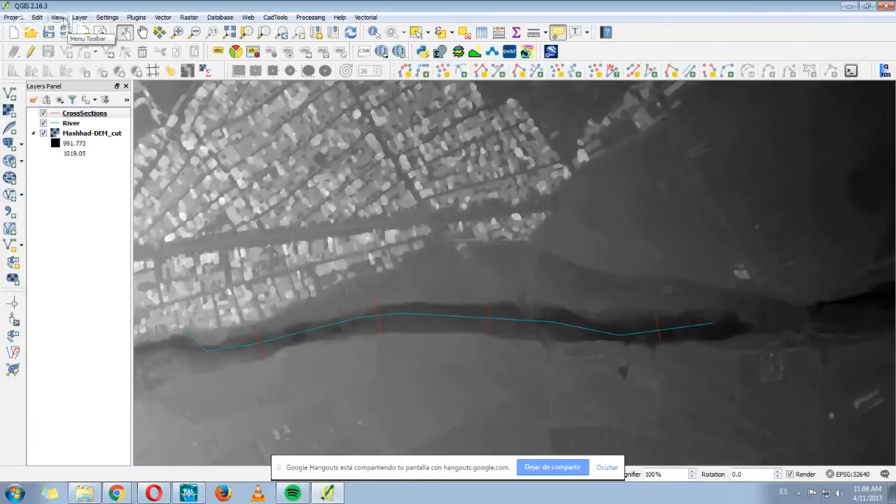
Open the Q-RAS plugin and set River as the river vector and CrossSections as the cross section vector.
left_click(138, 18)
left_click(145, 18)
left_click(143, 18)
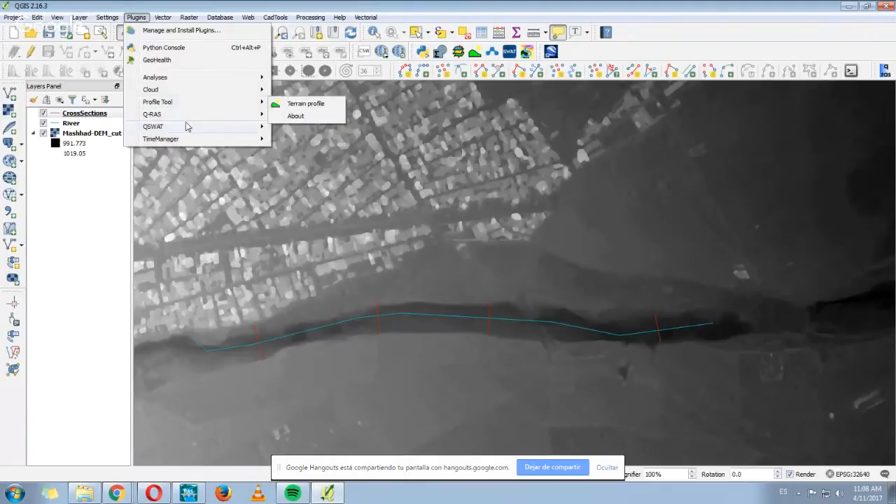
mouse_move(205, 116)
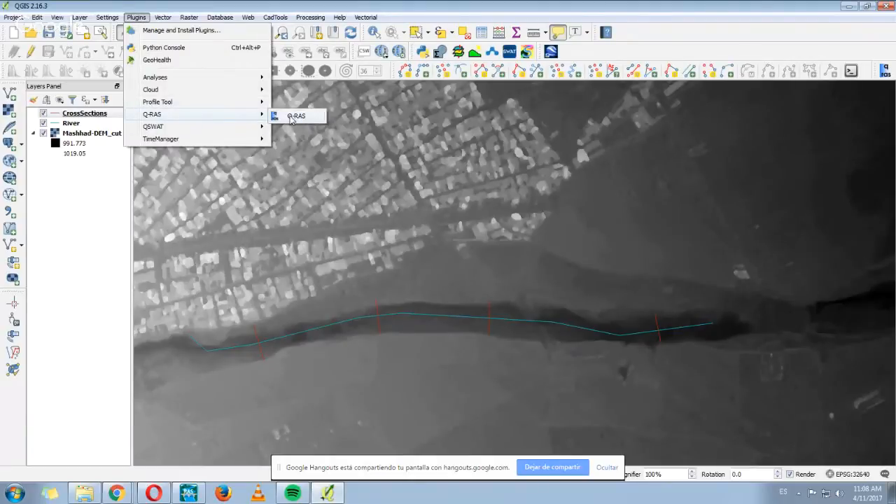
left_click(293, 119)
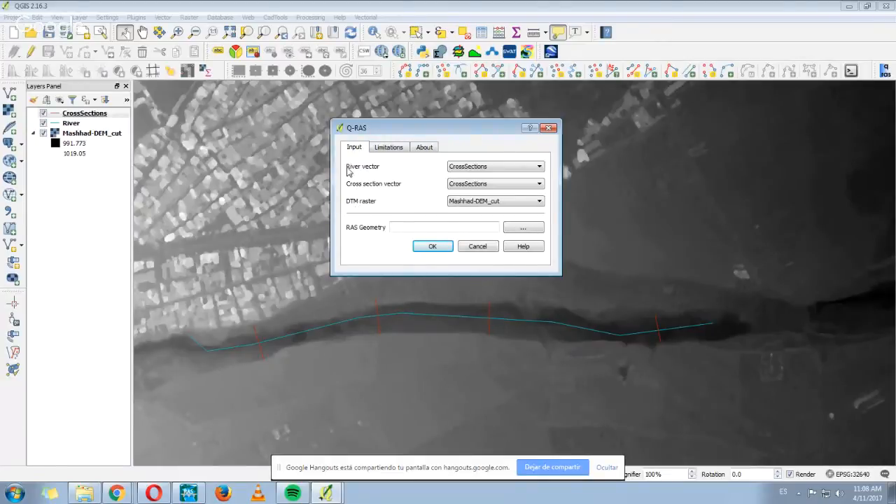
left_click(513, 168)
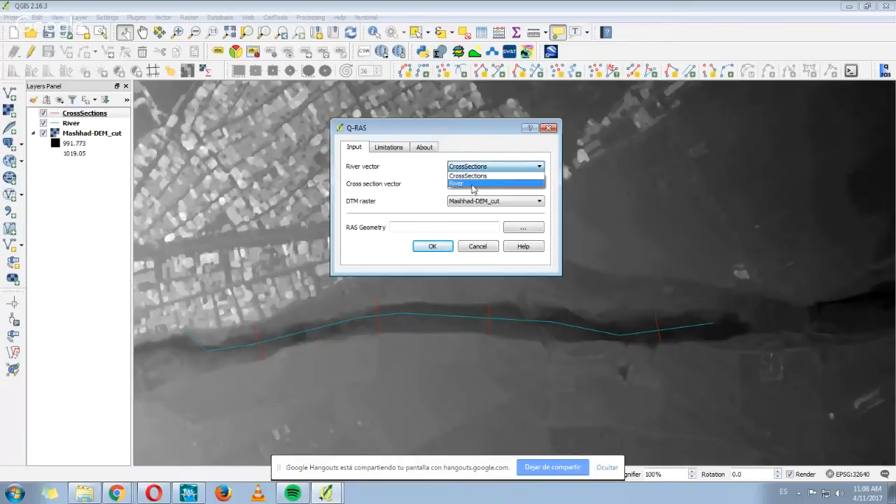
left_click(493, 181)
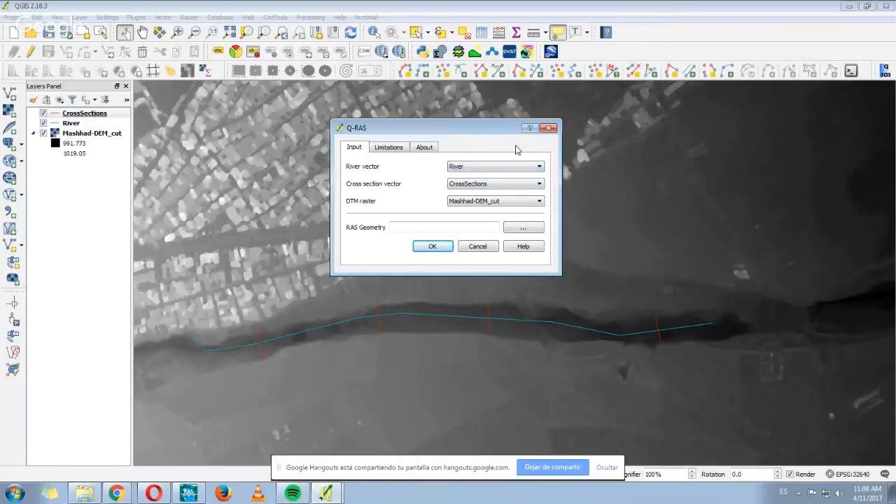
left_click(494, 184)
left_click(469, 193)
Set the RAS geometry output to Geometry.sdf in the desktop's QRAS_example folder and run the Q-RAS export.
left_click(519, 231)
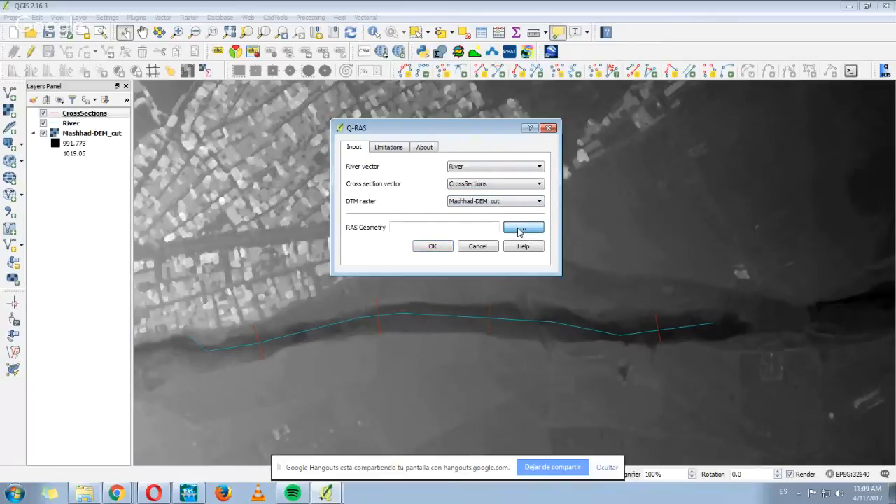
left_click_drag(560, 140, 526, 115)
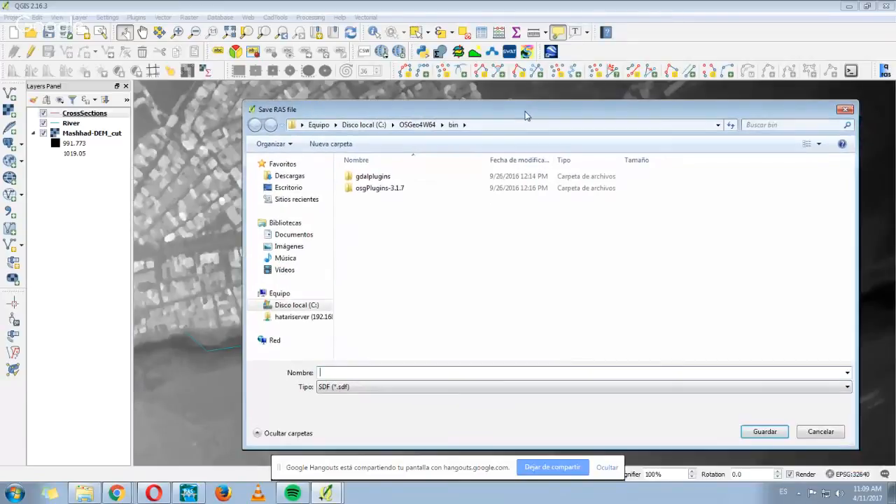
left_click(288, 187)
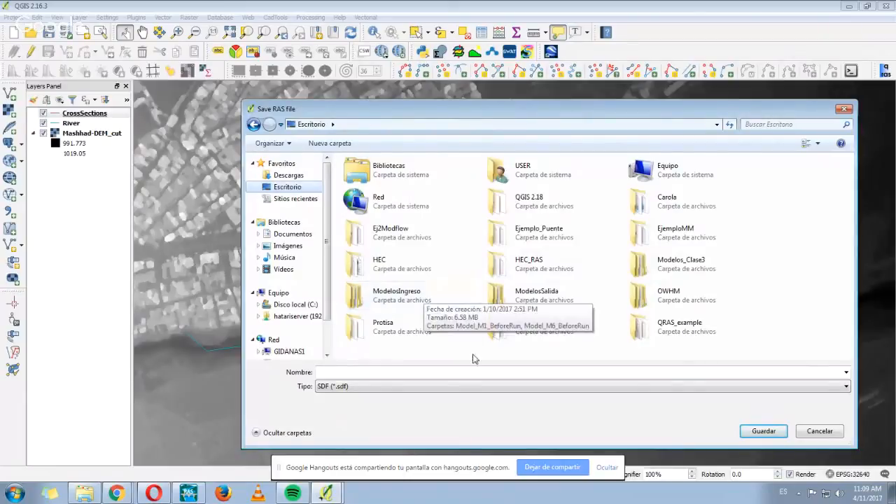
double_click(665, 329)
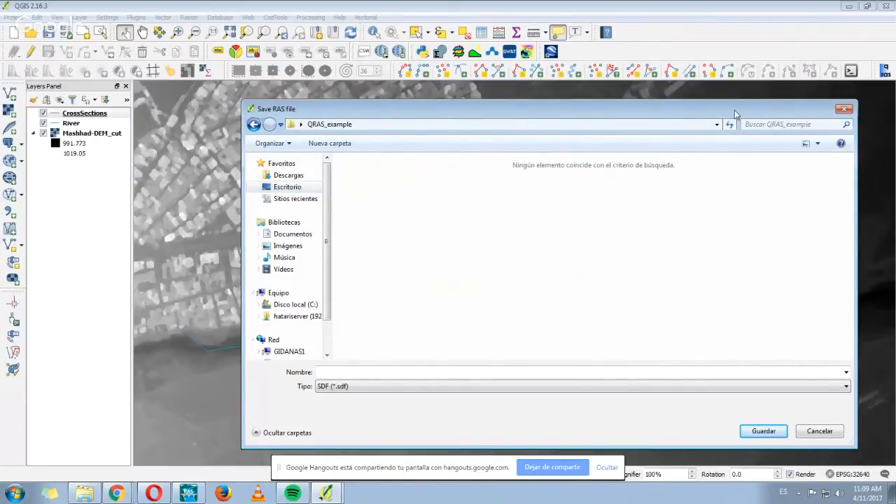
left_click_drag(734, 110, 623, 88)
left_click_drag(743, 423, 694, 424)
left_click(355, 352)
type("G")
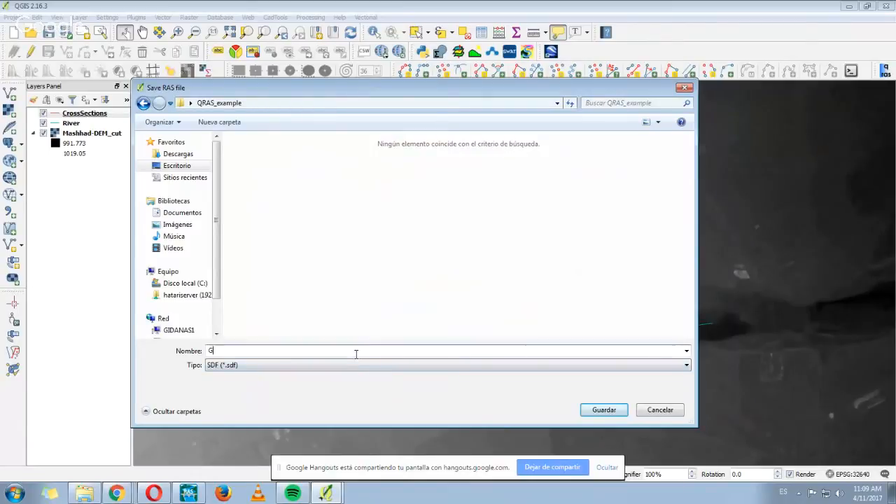
type("eometry")
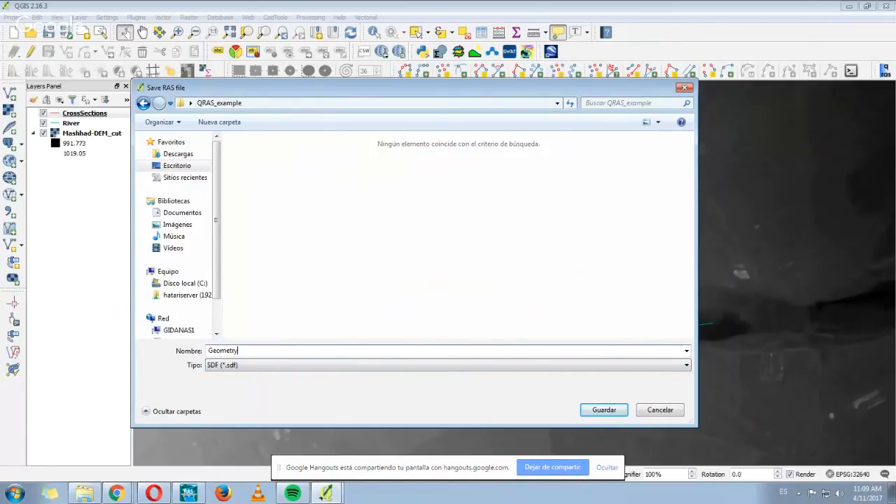
left_click(606, 413)
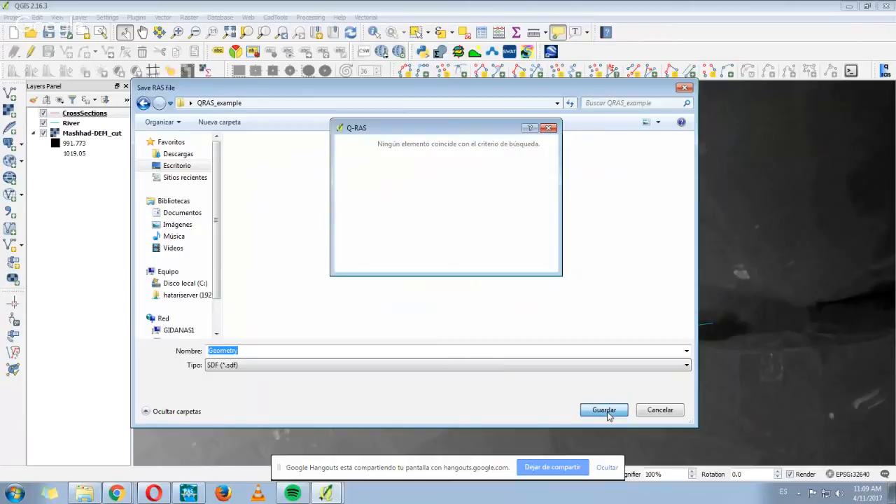
left_click(606, 413)
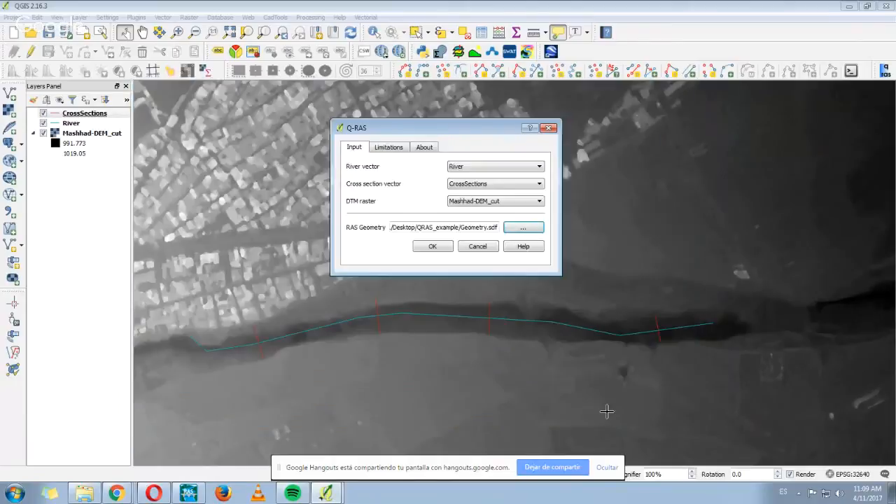
left_click(433, 246)
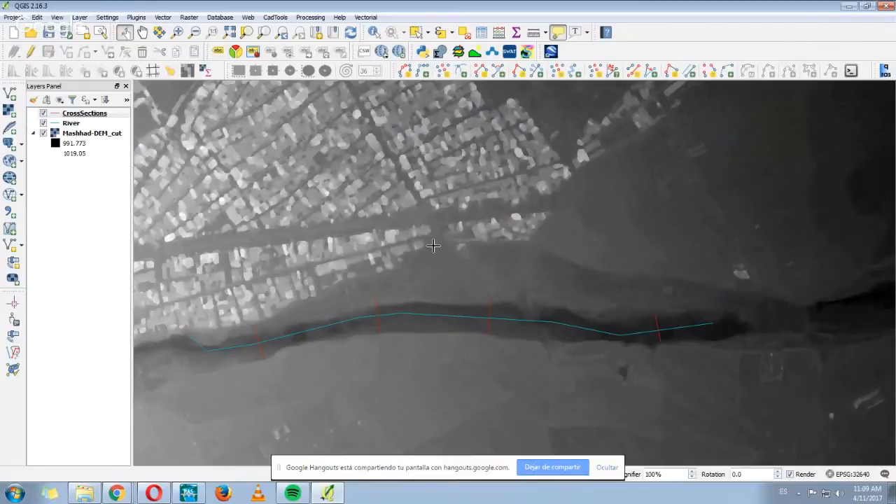
Switch to HEC-RAS and save the project with the title Project1 in the desktop's QRAS_example folder.
left_click(197, 494)
left_click_drag(477, 158, 435, 66)
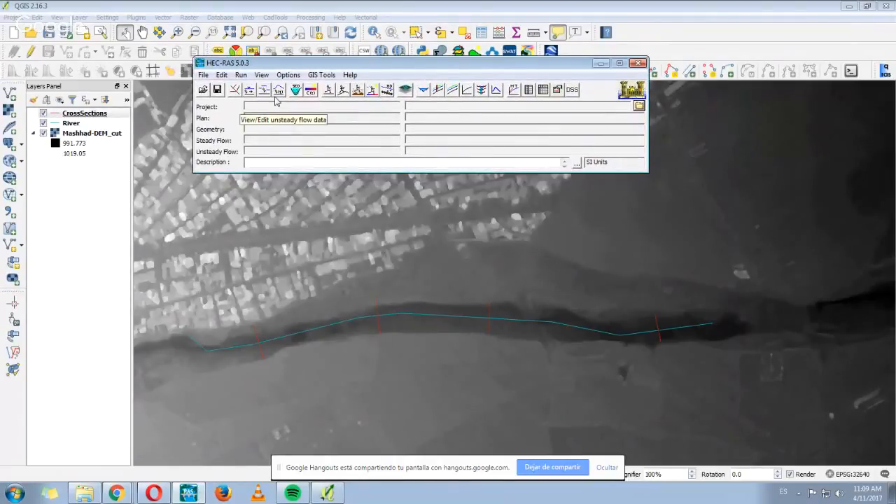
left_click(203, 75)
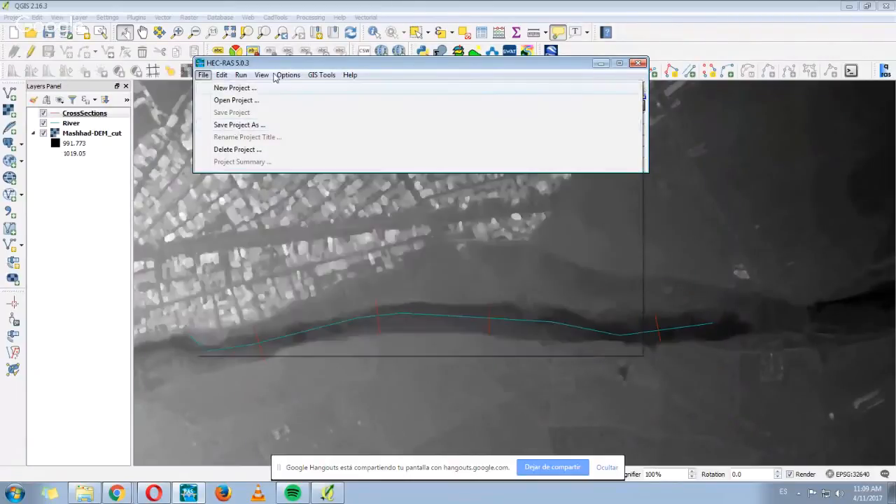
left_click(224, 128)
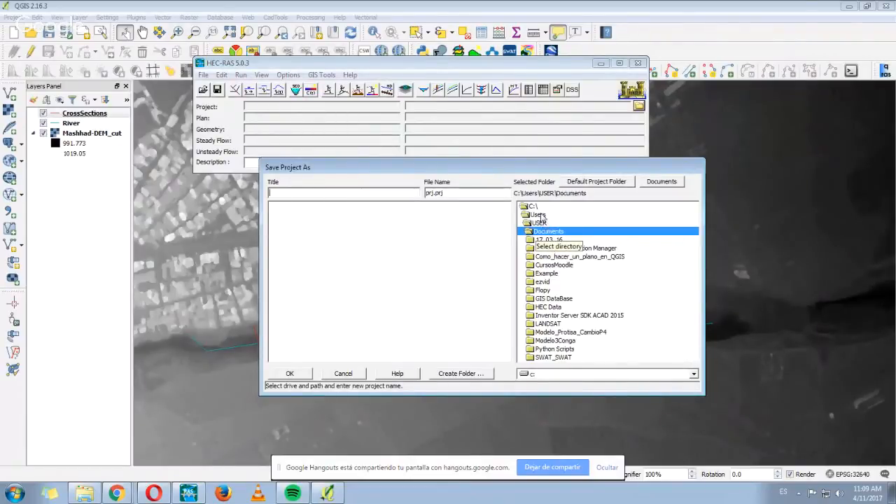
double_click(542, 215)
double_click(539, 231)
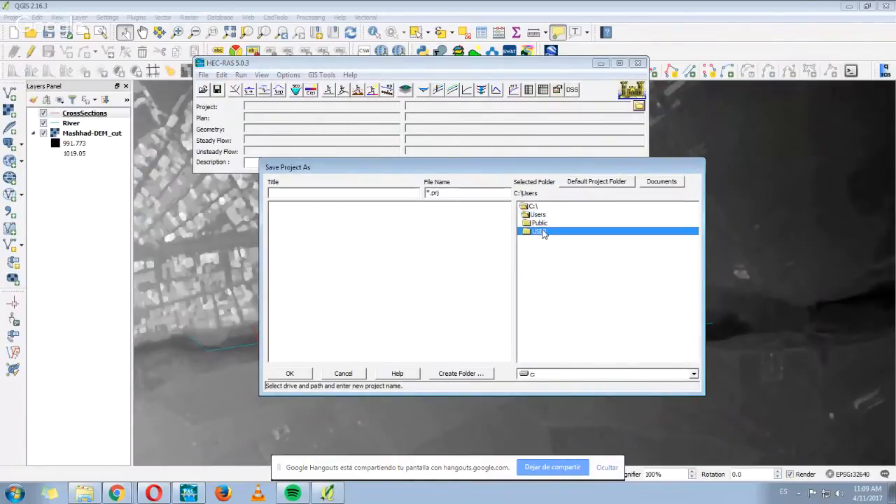
left_click(549, 250)
double_click(550, 252)
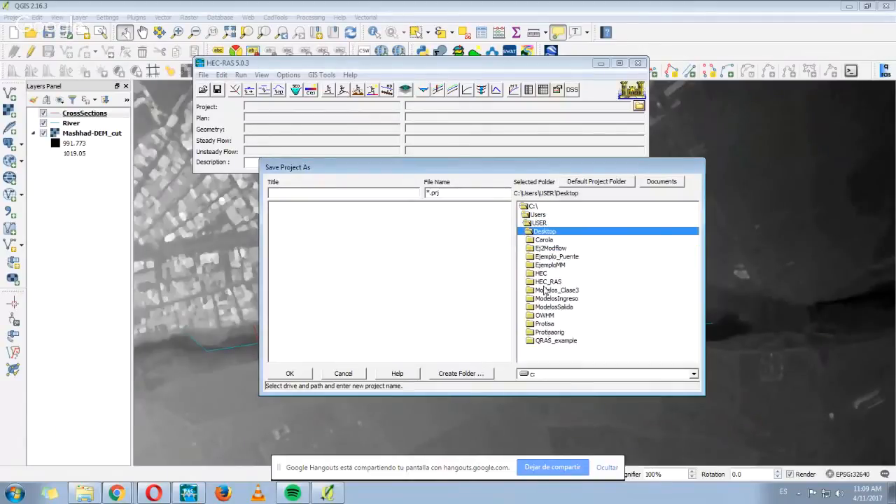
double_click(558, 347)
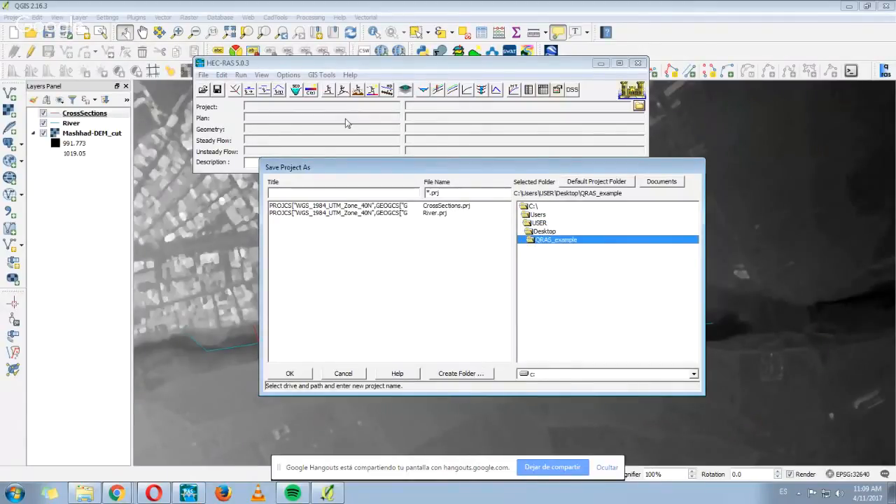
left_click(351, 194)
type("Project1")
left_click(299, 378)
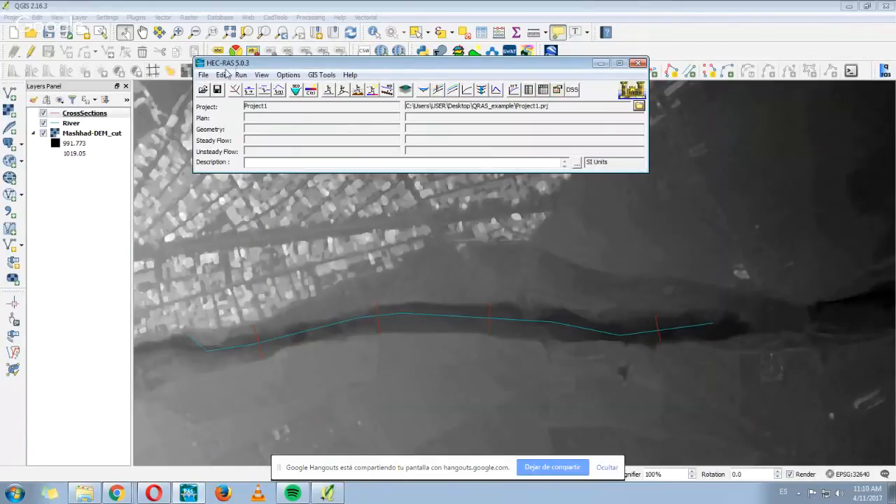
Open the Geometric Data editor for the project, reposition its window and enlarge it.
left_click(222, 75)
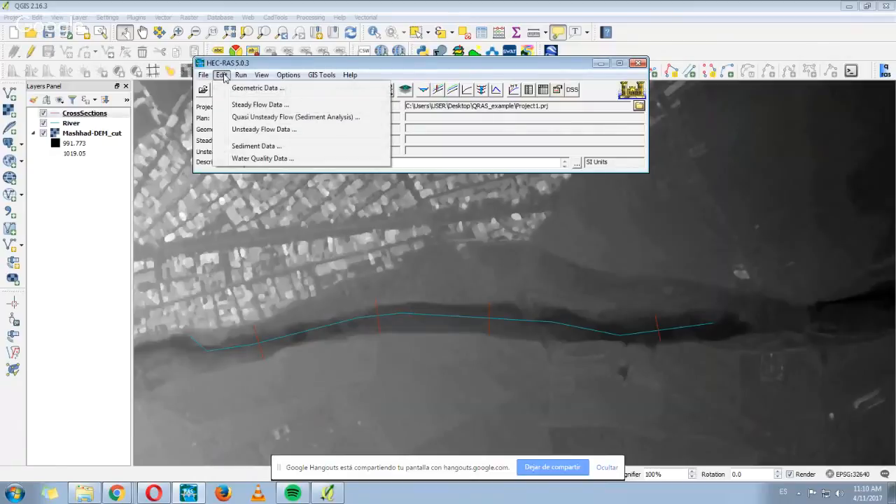
left_click(238, 88)
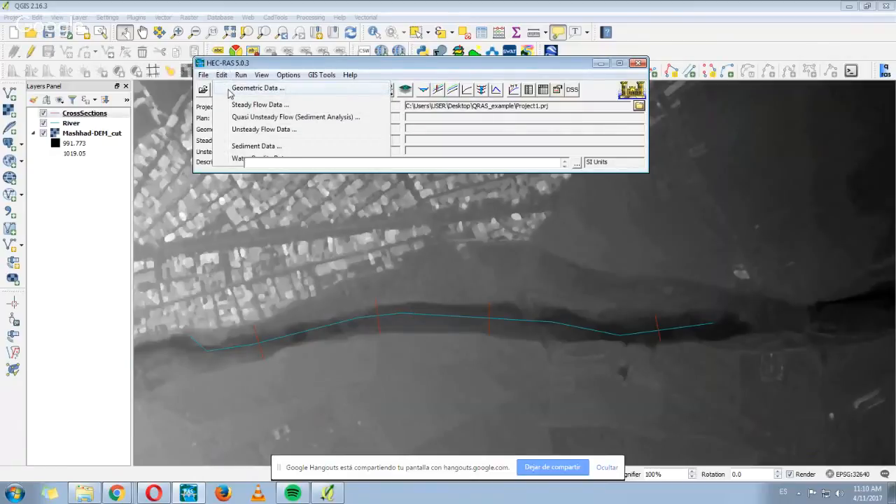
left_click_drag(762, 92, 254, 70)
left_click_drag(374, 277, 749, 416)
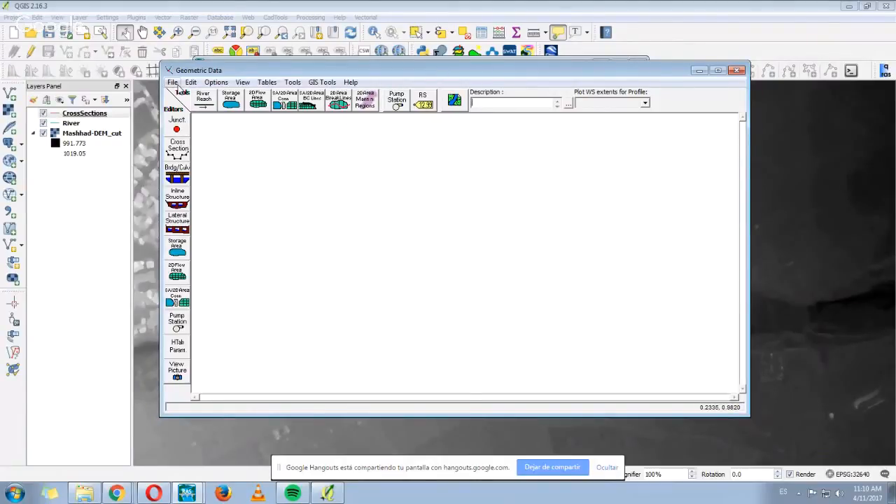
left_click(173, 83)
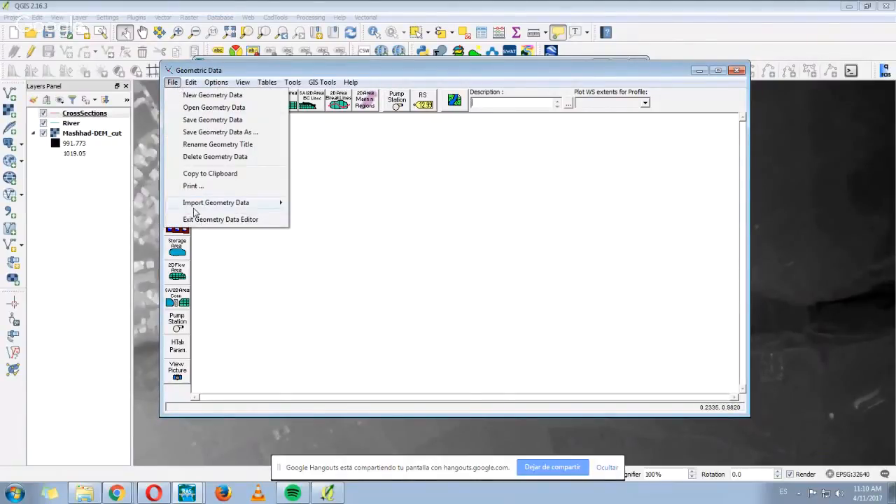
mouse_move(220, 203)
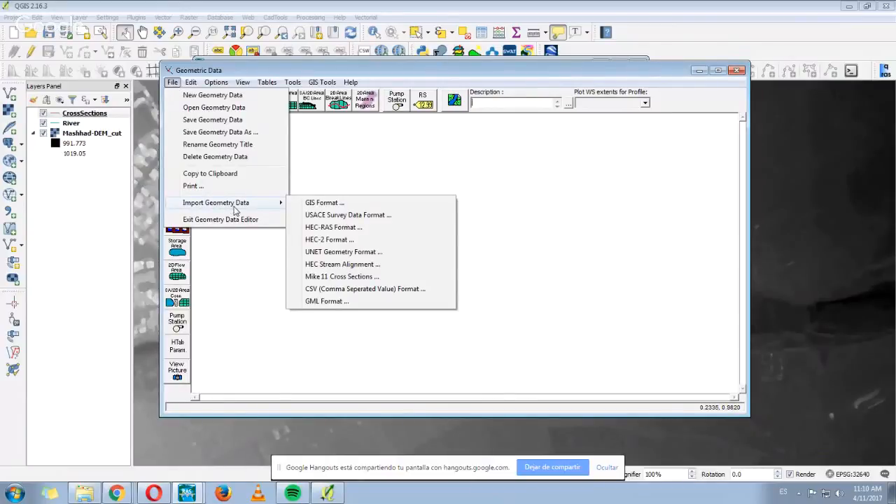
left_click(346, 206)
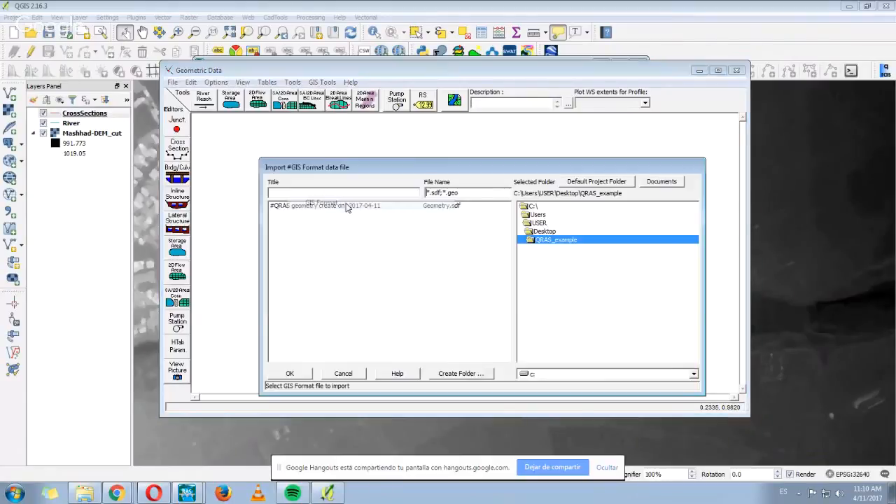
left_click(349, 375)
Import Geometry.sdf from the QRAS_example folder as GIS format geometry data, keeping SI (metric) units.
left_click(173, 81)
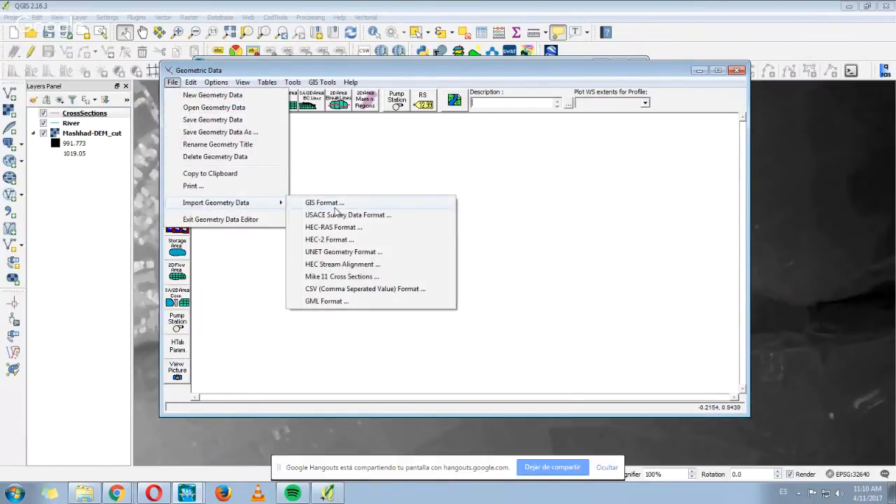
left_click(333, 204)
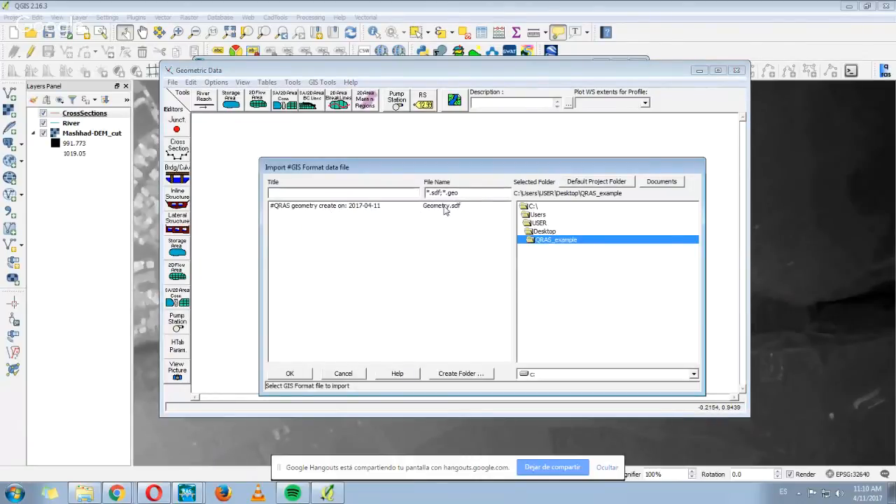
left_click(368, 208)
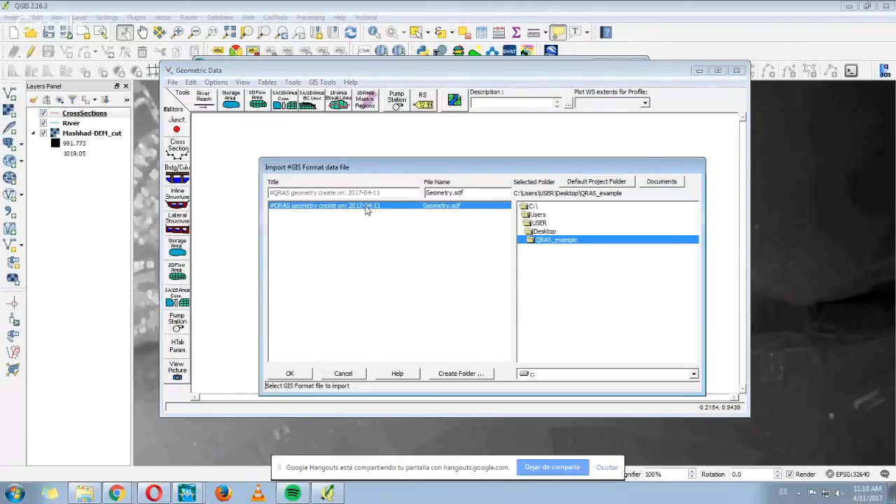
left_click(290, 373)
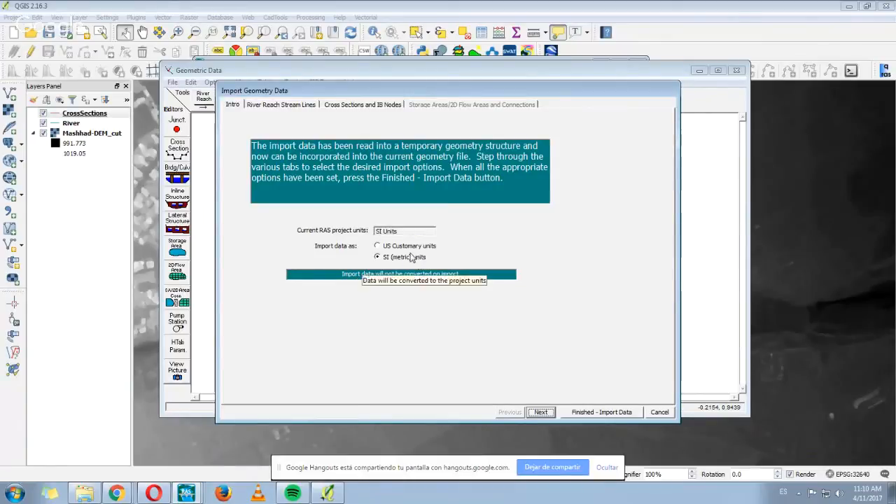
left_click(601, 413)
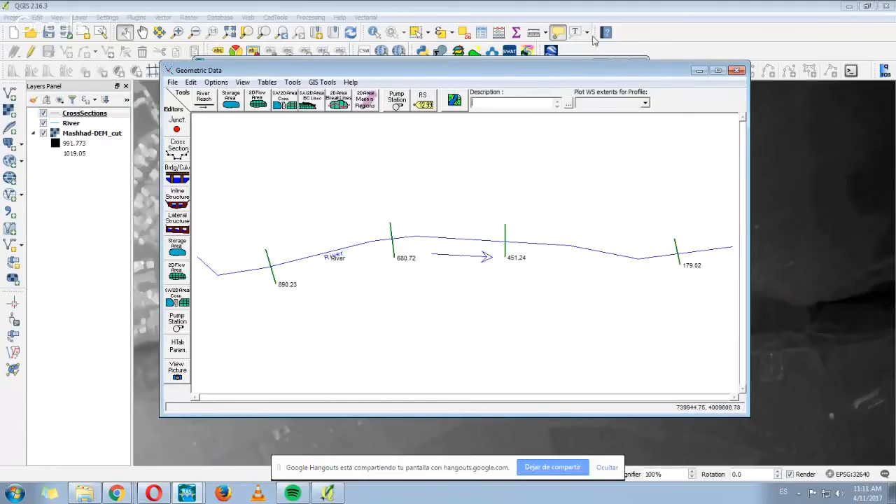
Open the cross section editor for river station 890.23 and move its window clear of that section on the schematic.
left_click_drag(571, 69, 480, 86)
right_click(289, 280)
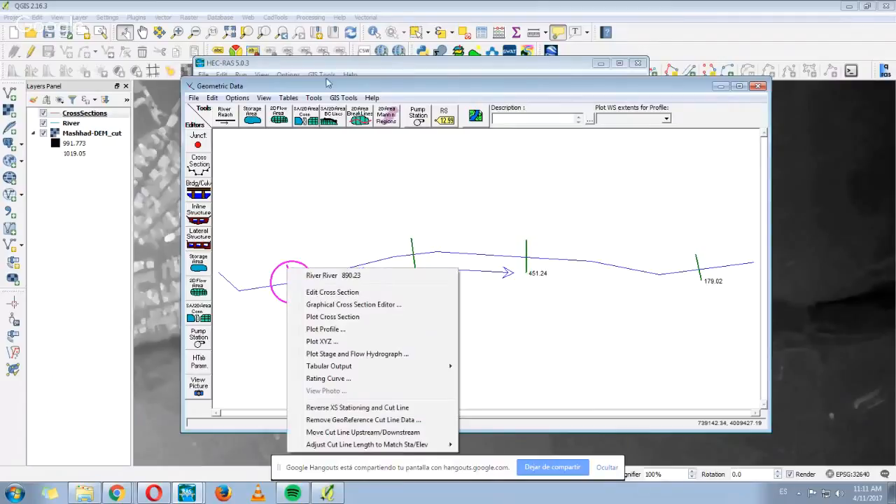
left_click_drag(329, 84, 303, 51)
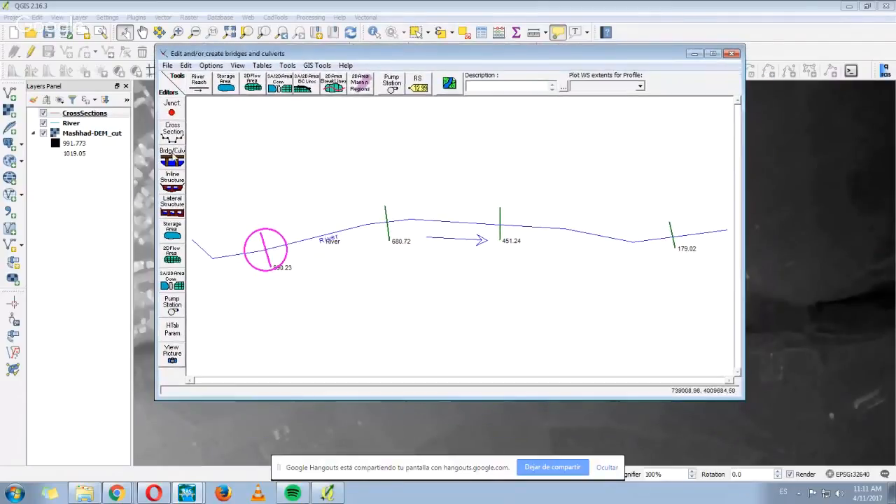
right_click(266, 245)
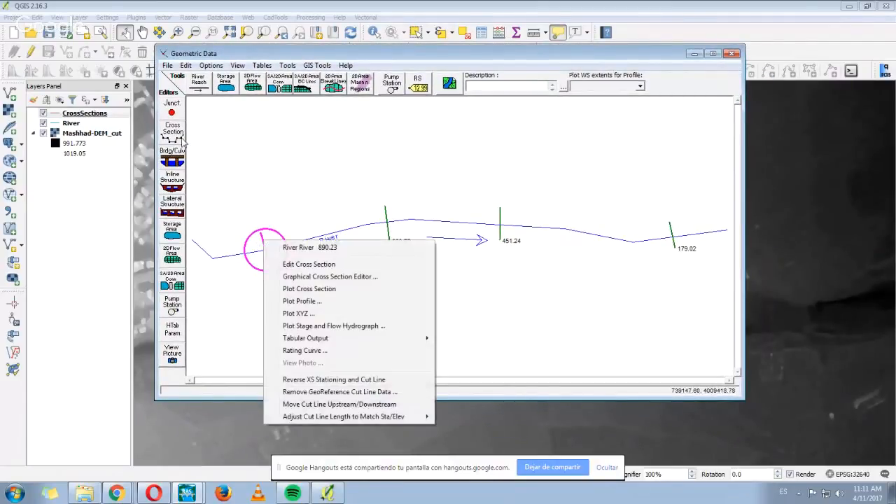
left_click(173, 129)
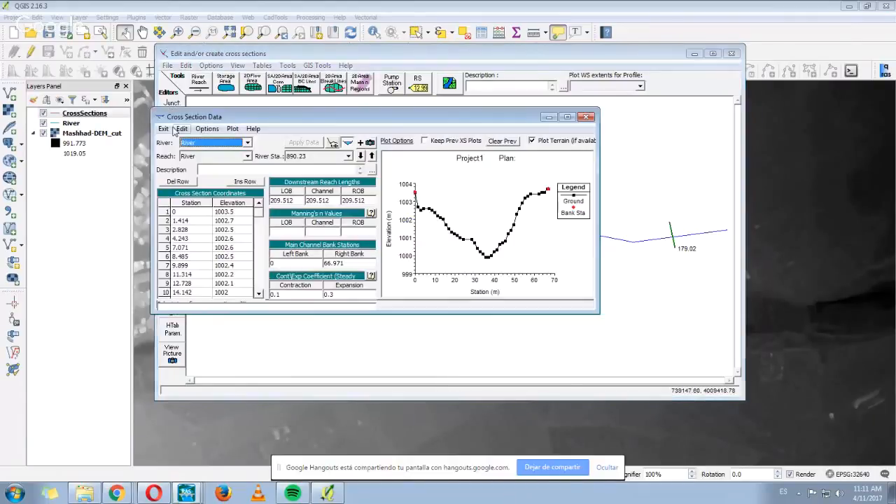
left_click_drag(482, 115, 639, 47)
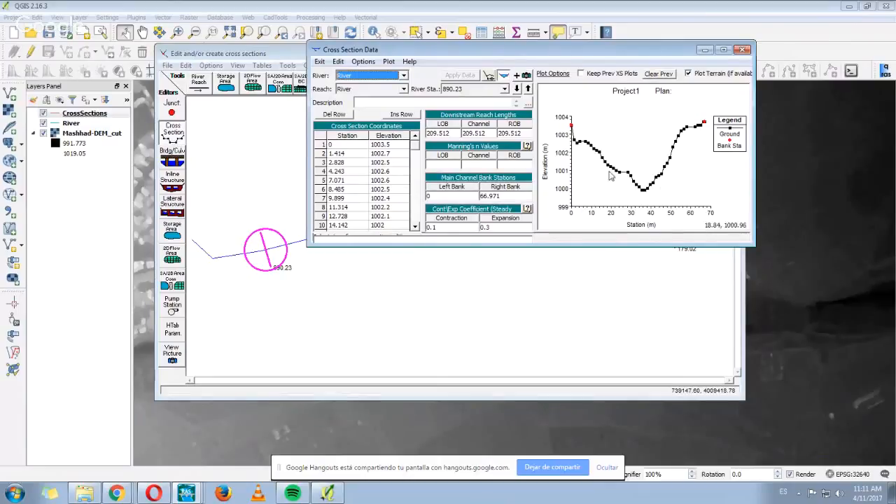
Review the cross section profiles downstream to river station 451.24 and back up to 890.23, repositioning the editor around the schematic.
left_click(517, 89)
left_click(518, 86)
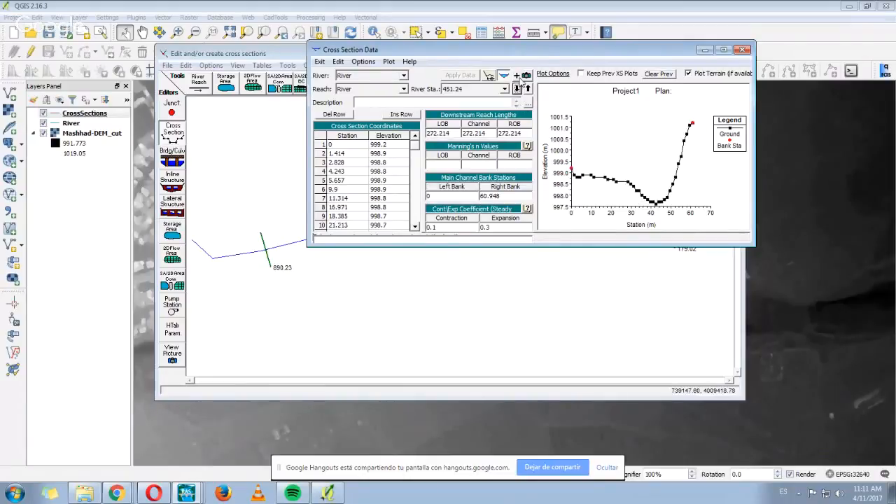
left_click_drag(531, 51, 686, 12)
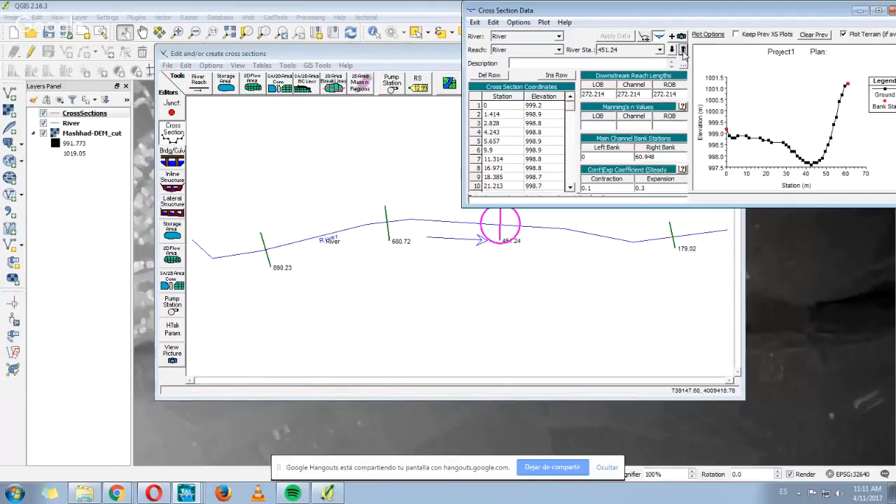
left_click(683, 51)
left_click(683, 51)
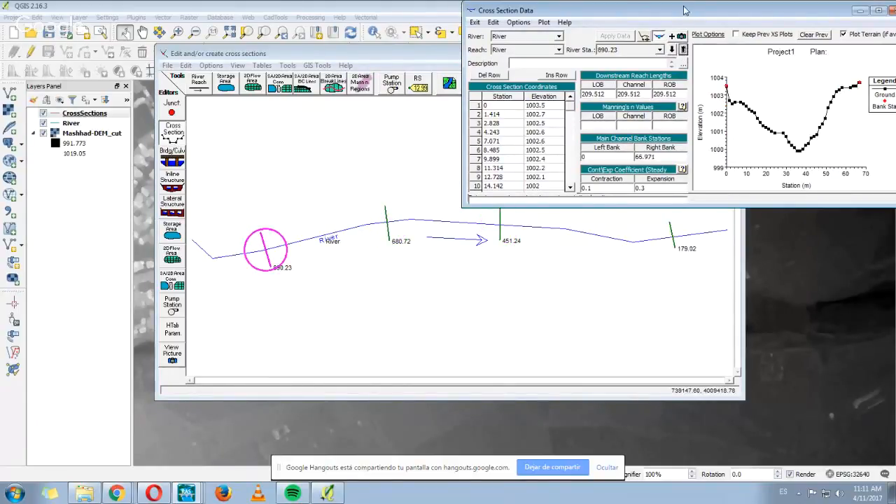
left_click_drag(684, 10, 446, 17)
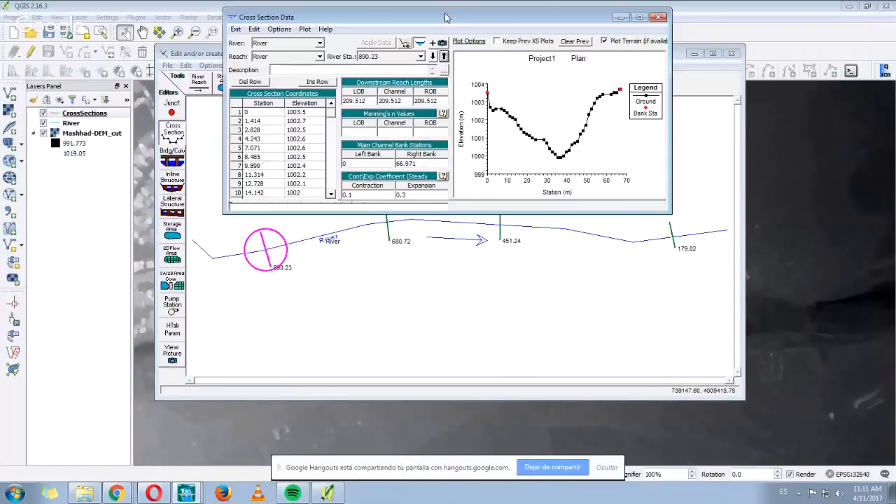